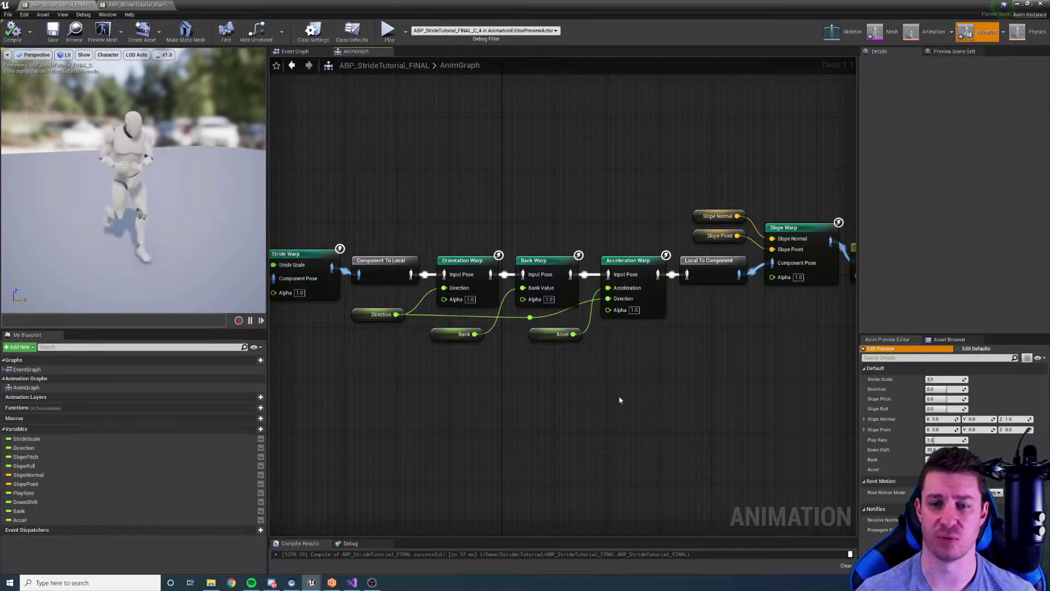
- Examine the Bank Warp node's settings and the Bank variable feeding it in the finished anim graph
click(539, 258)
right_drag(537, 234, 552, 246)
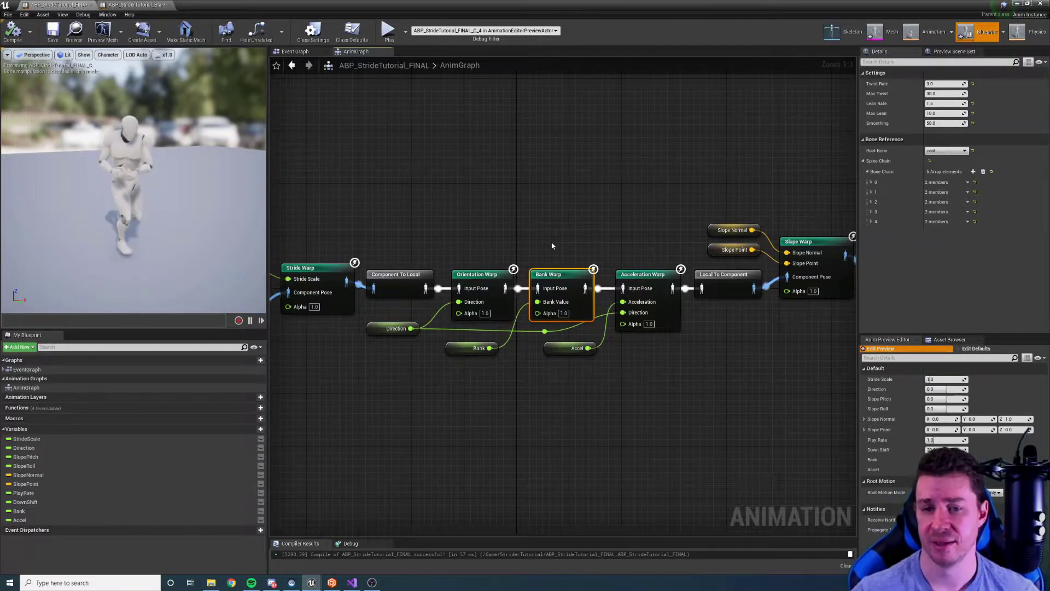
right_drag(492, 216, 491, 239)
click(455, 373)
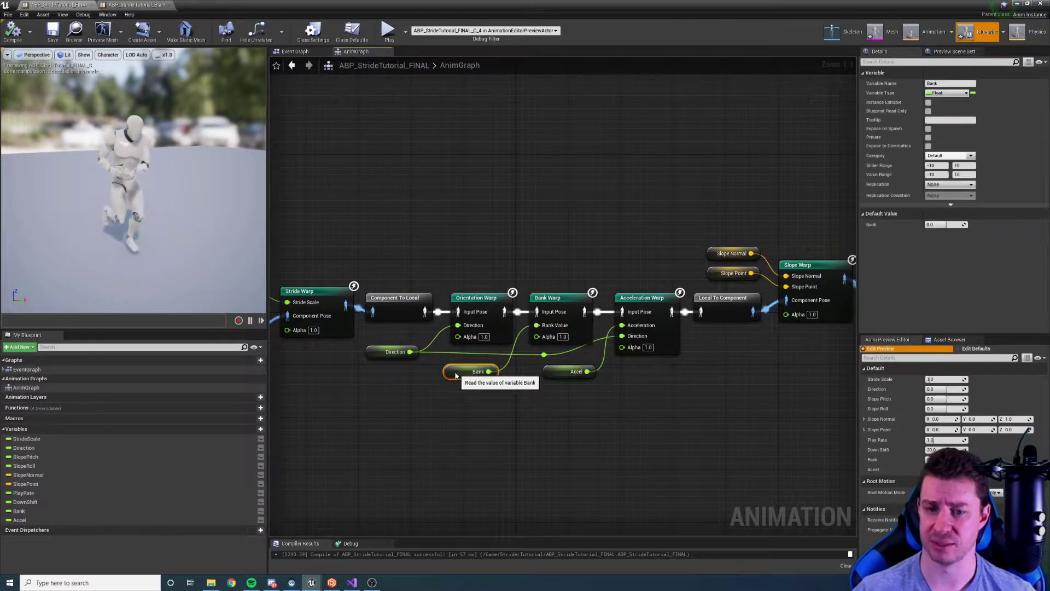
drag(457, 375, 469, 376)
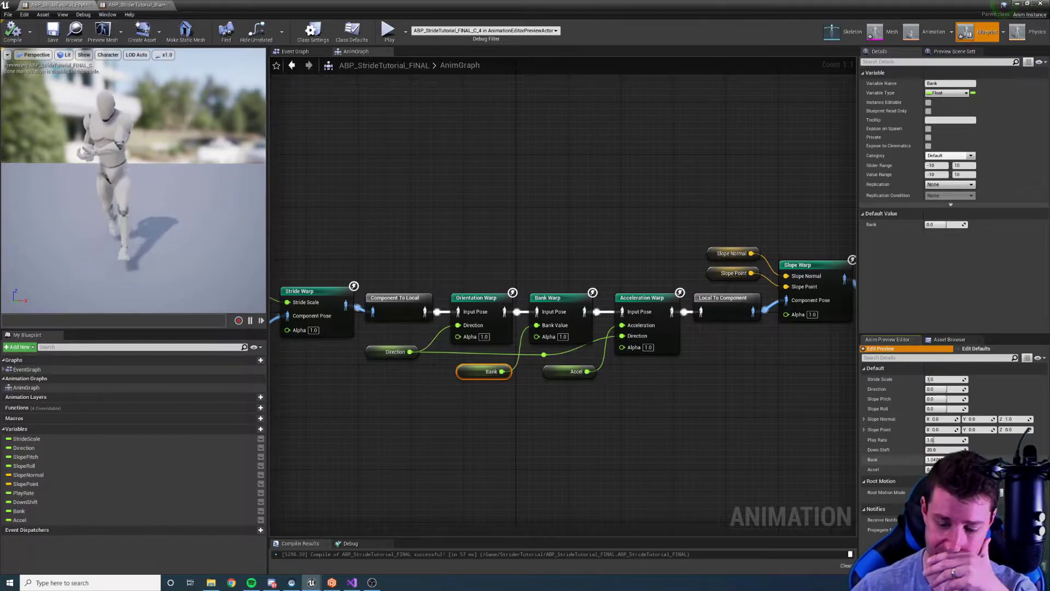
click(580, 300)
- Switch to the ABP_StriderTutorial_Blank blueprint and add a Bank Warp node between Play Jog_Fwd_Rifle and Output Pose
click(158, 4)
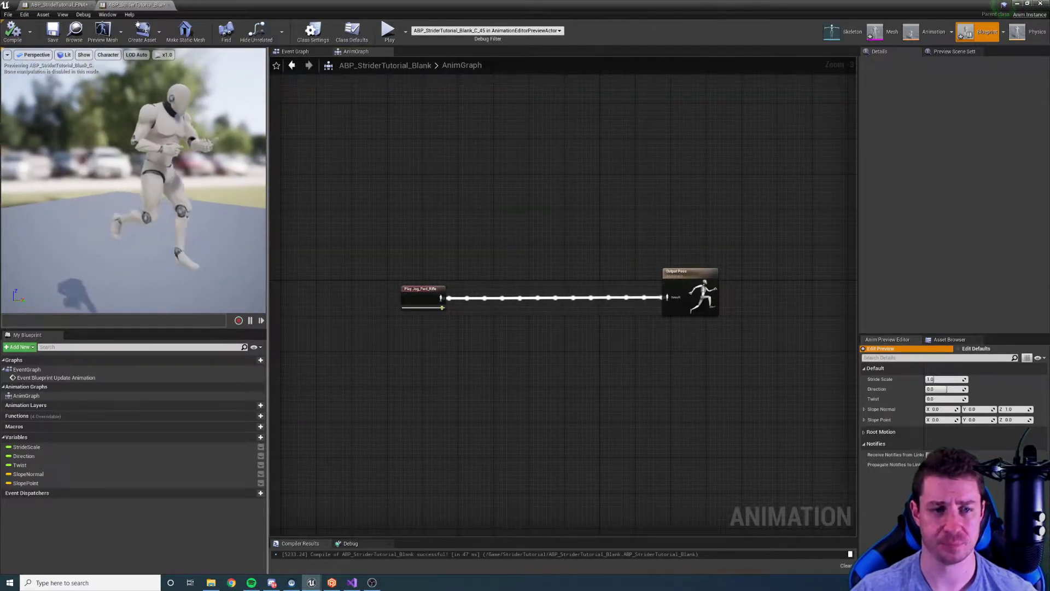
right_click(508, 269)
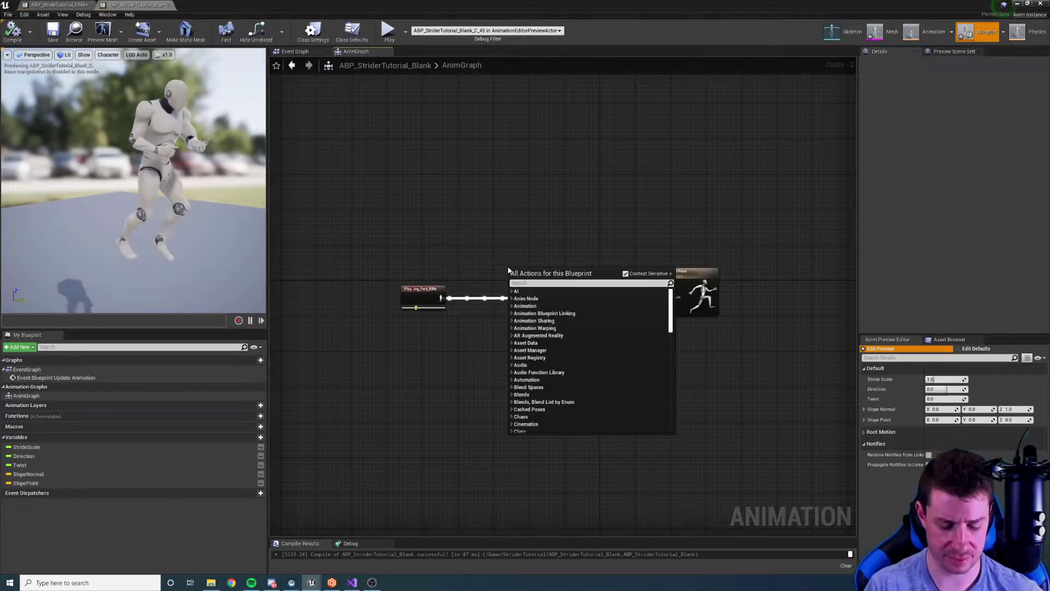
text(Bank)
click(551, 300)
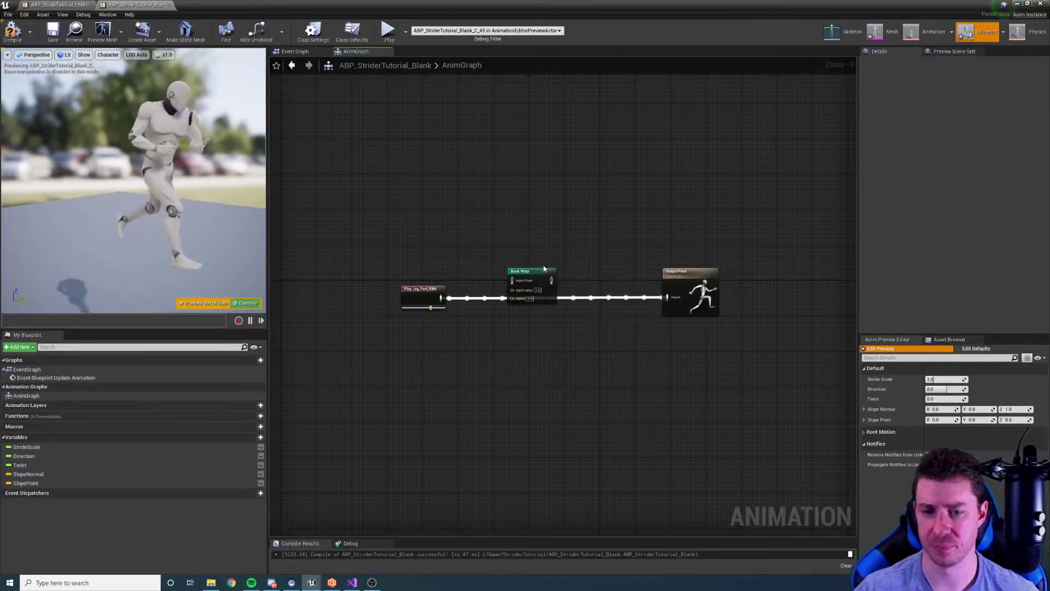
- Wire Play Jog_Fwd_Rifle through Bank Warp into Output Pose and compile the blueprint
drag(558, 293, 667, 297)
click(593, 300)
alt+click(519, 294)
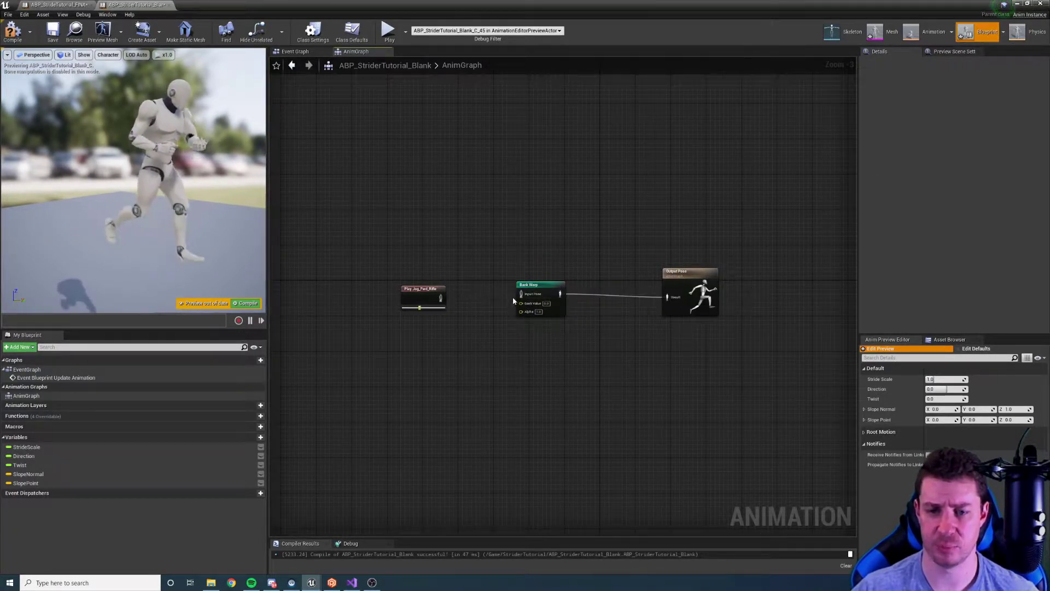
click(246, 305)
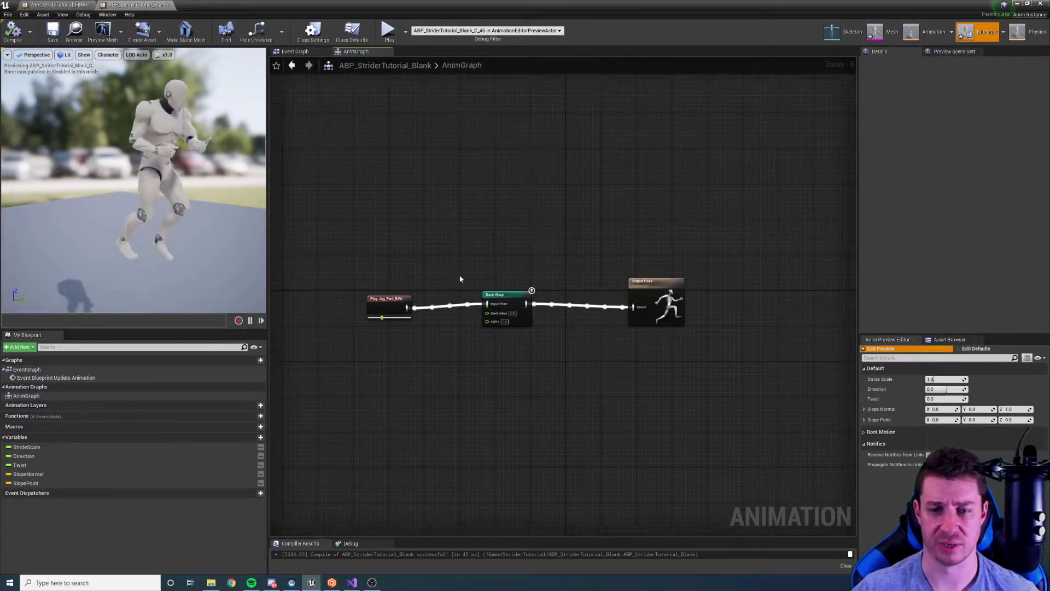
- Set the Bank Warp node's root bone to root
scroll(547, 279, up, 3)
click(552, 294)
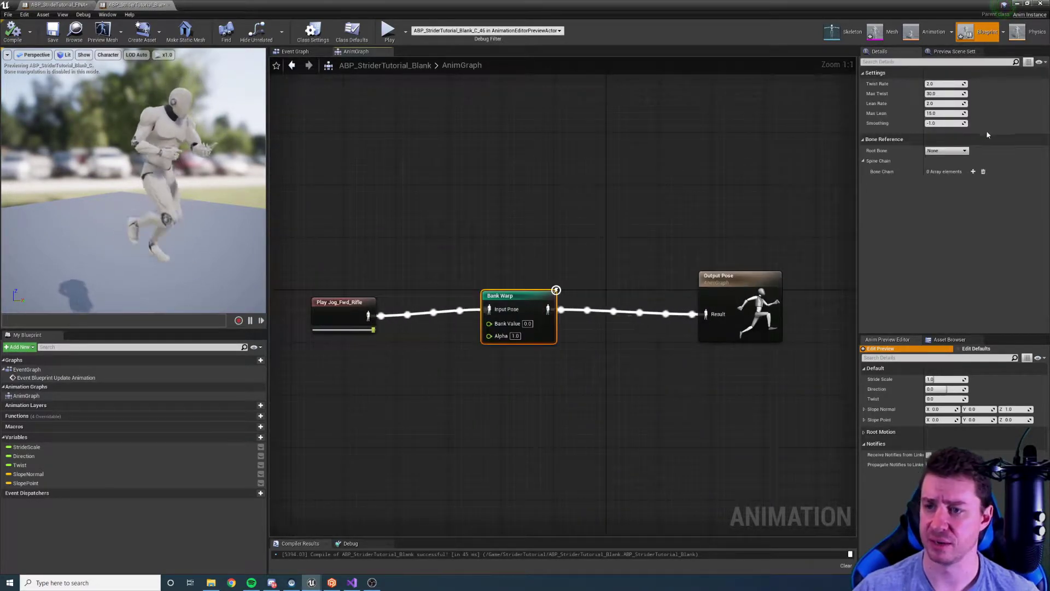
click(946, 151)
click(941, 177)
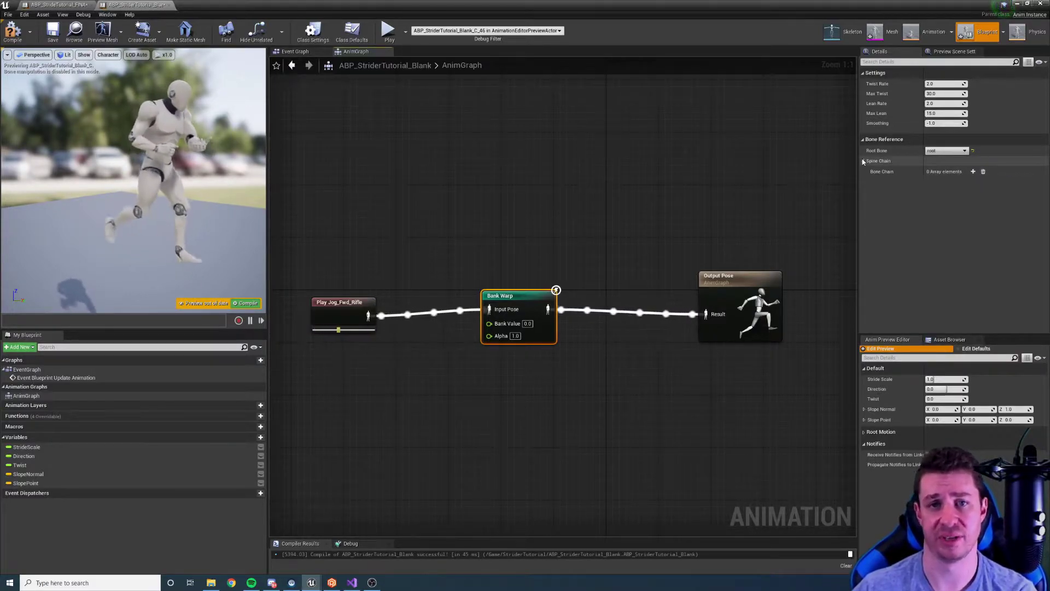
- Add five elements to the bone chain of the Bank Warp node's Spine Chain
click(972, 172)
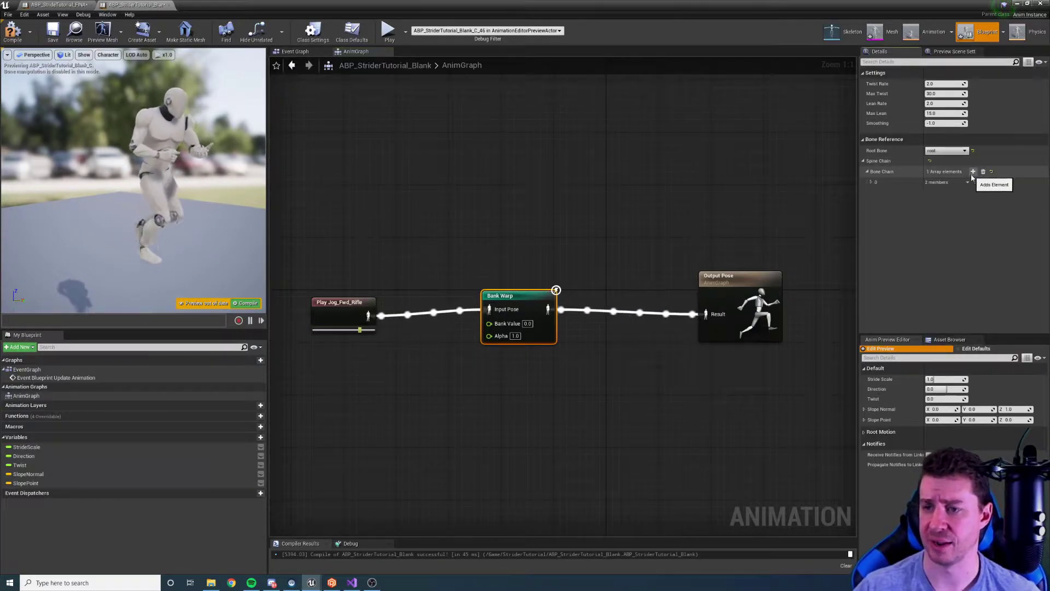
click(972, 172)
click(973, 172)
click(972, 171)
click(972, 171)
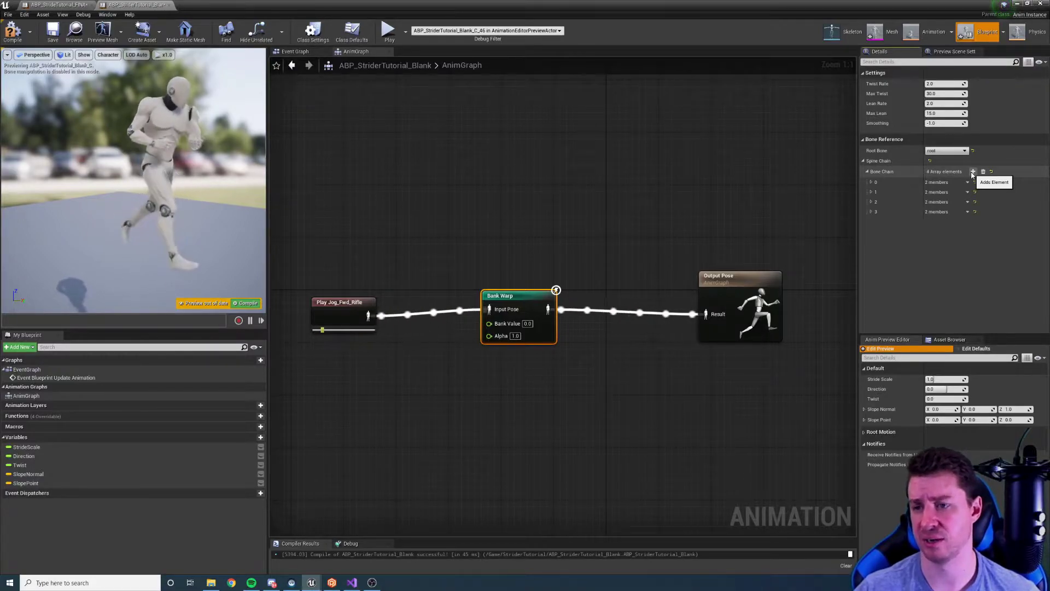
- Assign spine_01, spine_02 and spine_03 to bone chain elements 0, 1 and 2
click(872, 182)
click(946, 193)
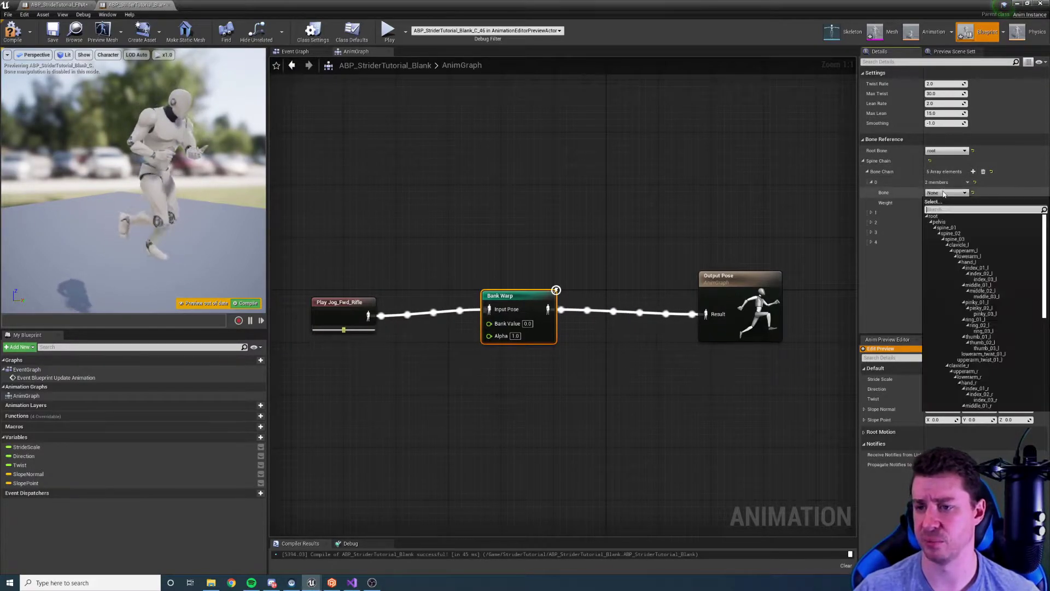
click(949, 226)
click(871, 213)
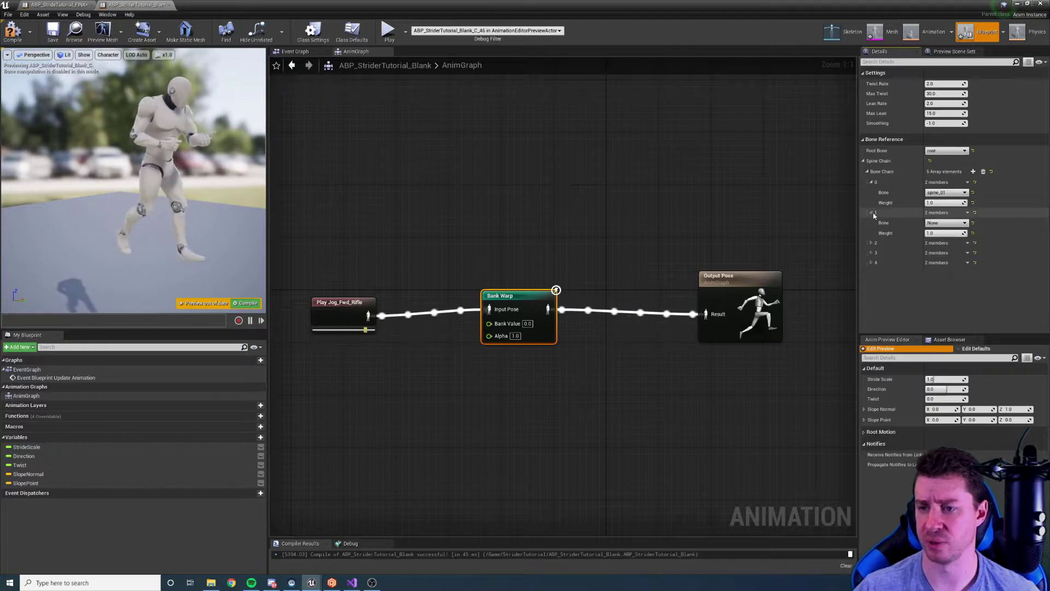
click(946, 222)
click(951, 265)
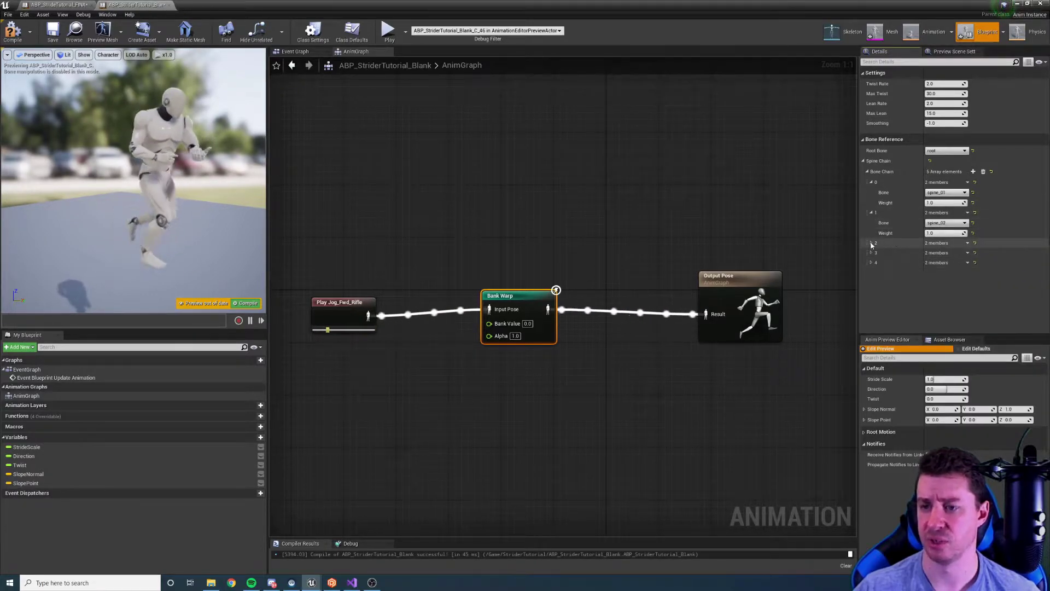
click(872, 244)
click(943, 253)
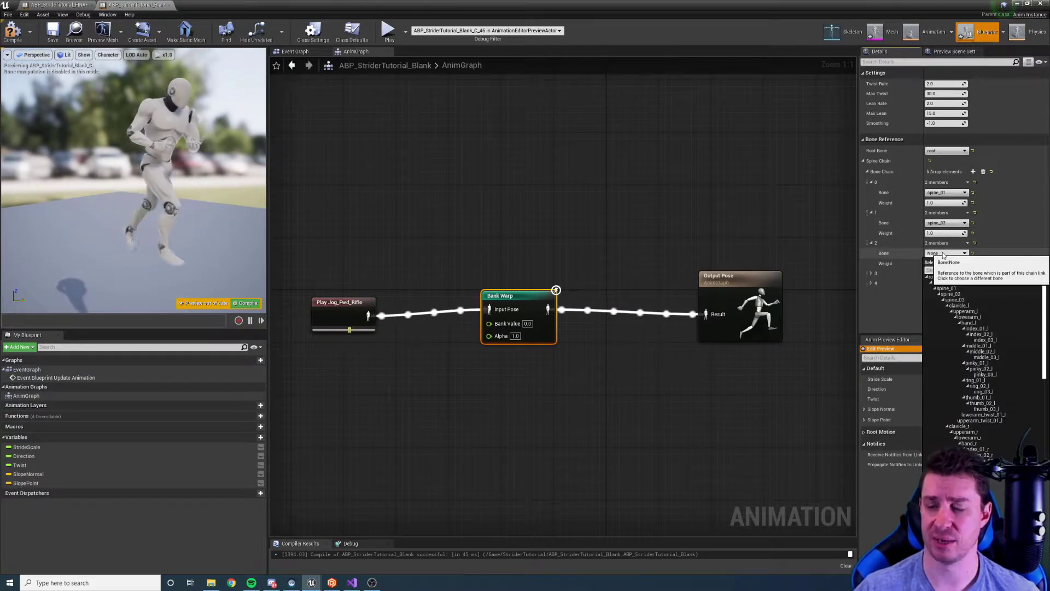
click(954, 300)
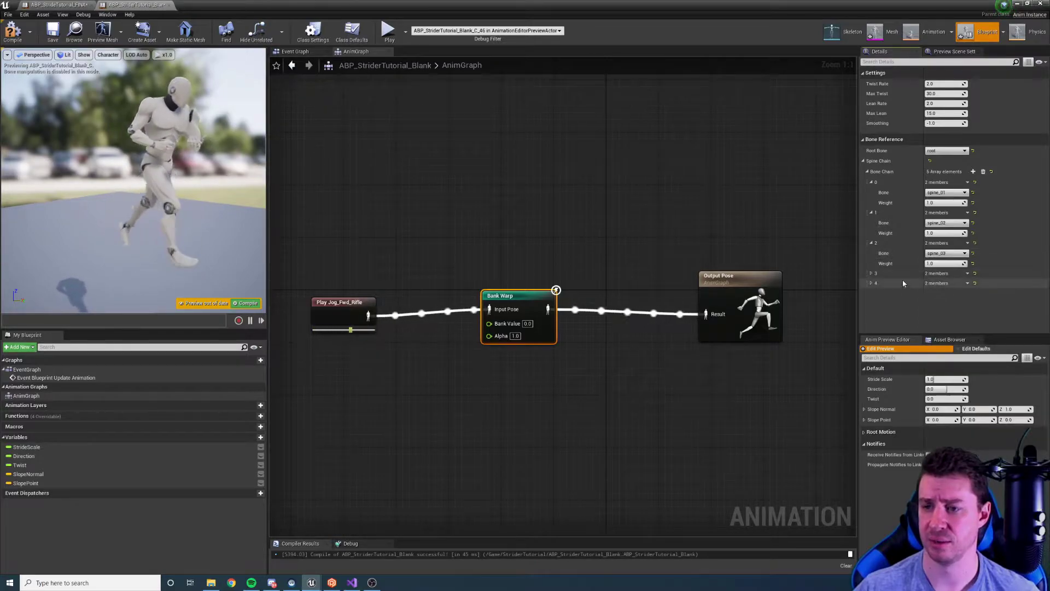
- Assign neck_01 to bone chain element 3 and head to element 4
click(871, 273)
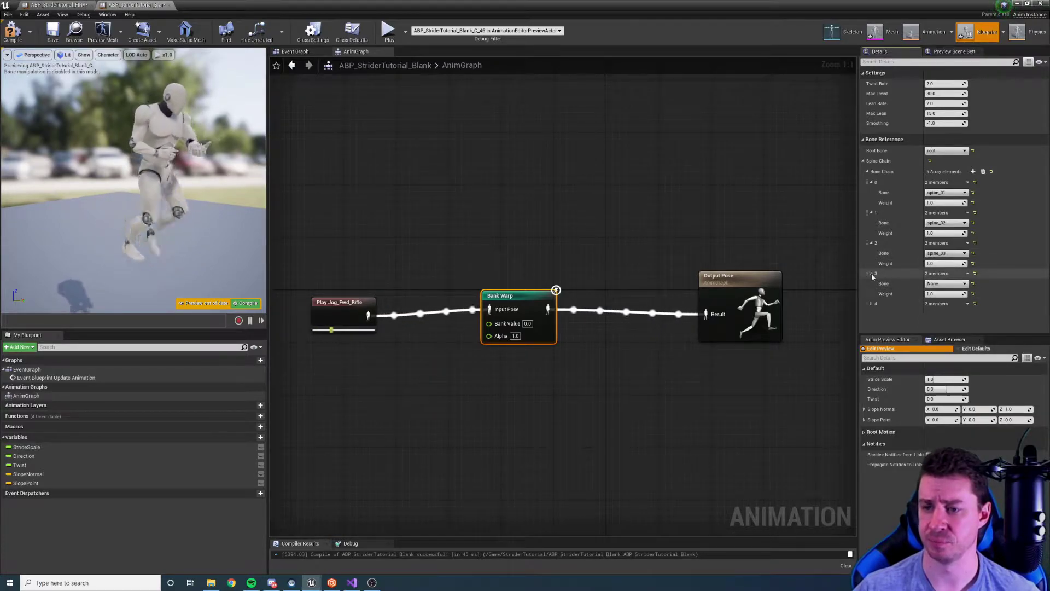
click(945, 284)
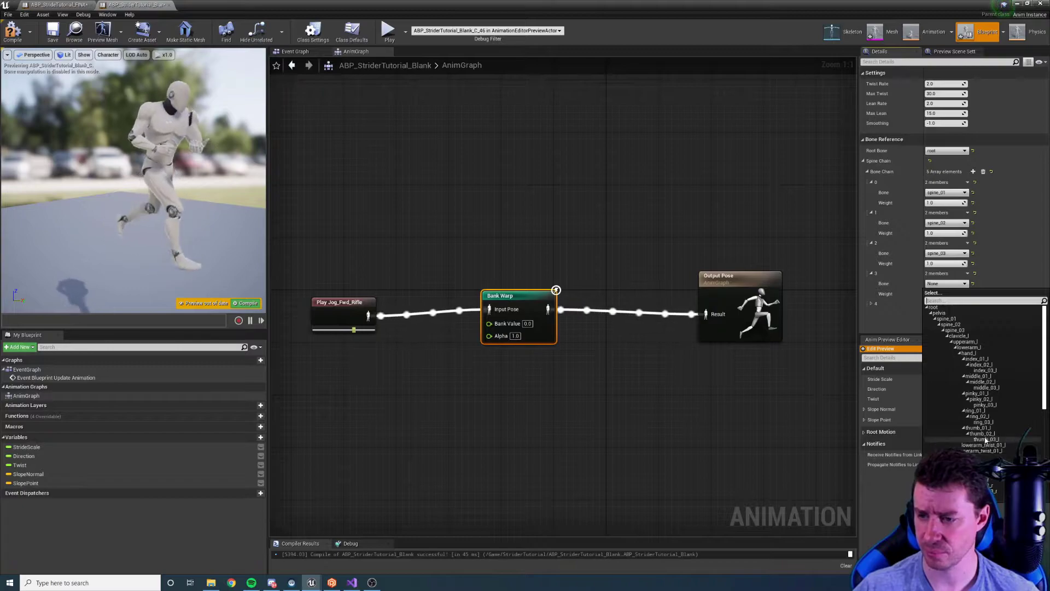
text(neck)
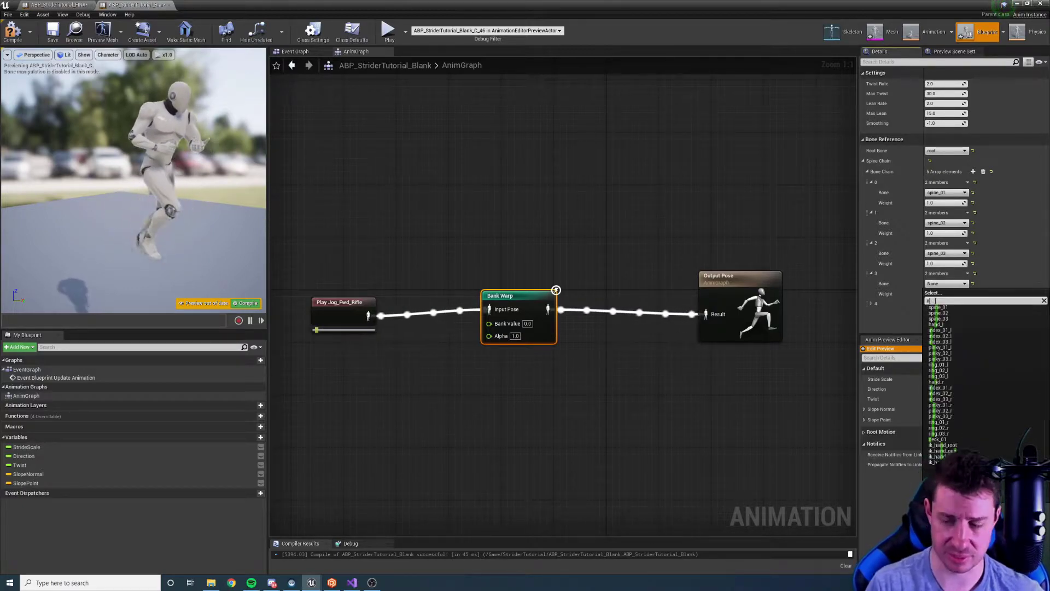
click(937, 307)
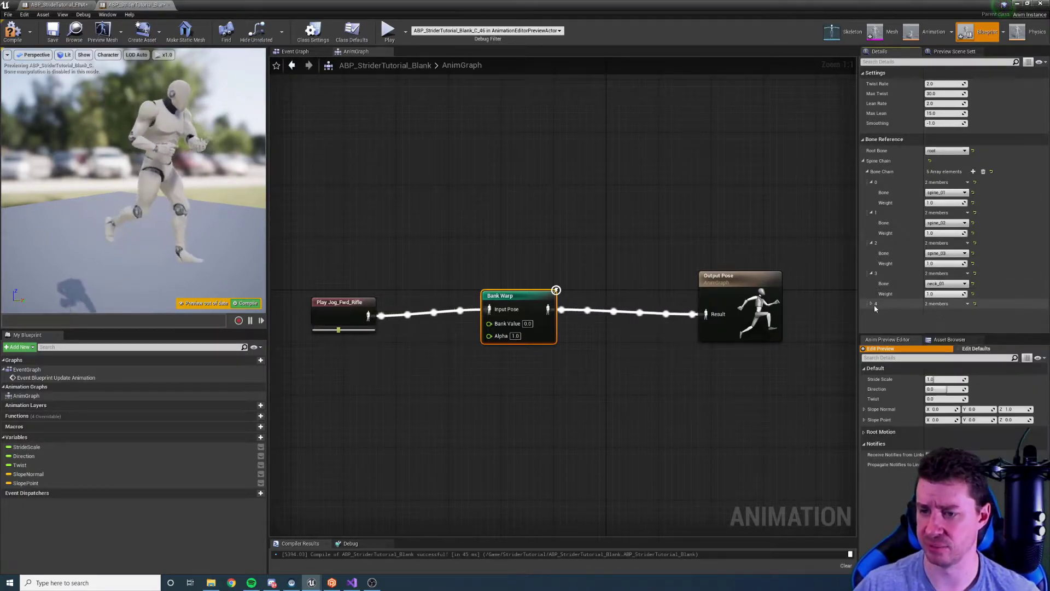
click(872, 303)
click(938, 315)
text(head)
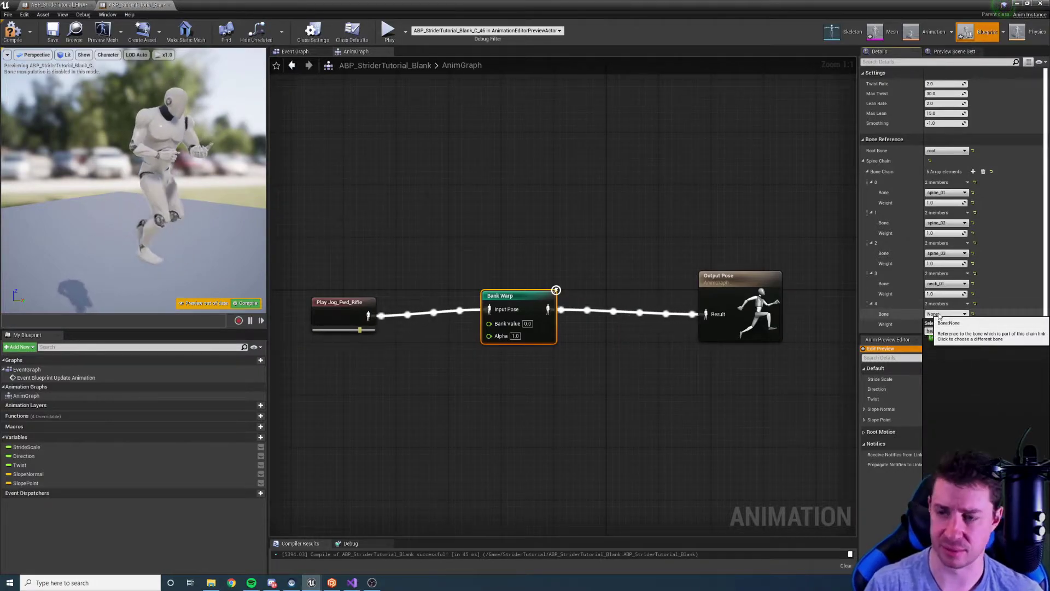
click(934, 338)
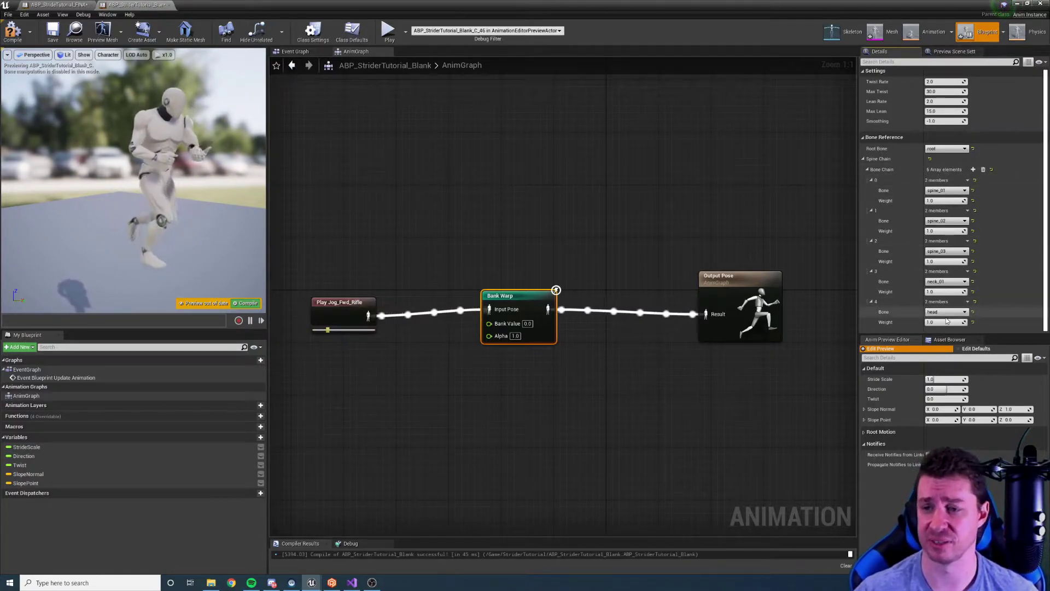
- Check the weights of the bone chain elements and compile the blueprint
click(944, 230)
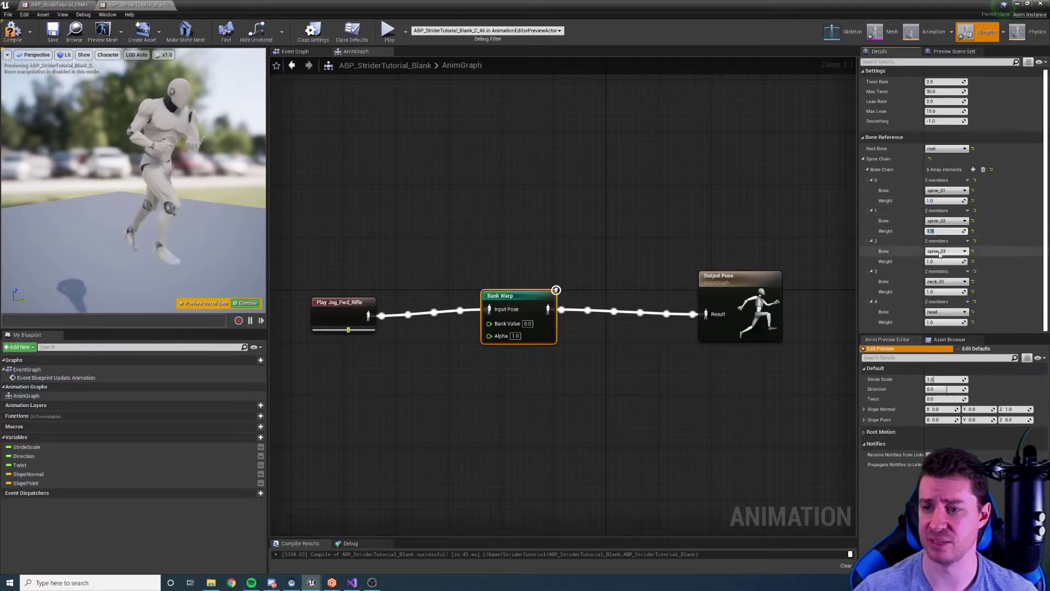
click(945, 291)
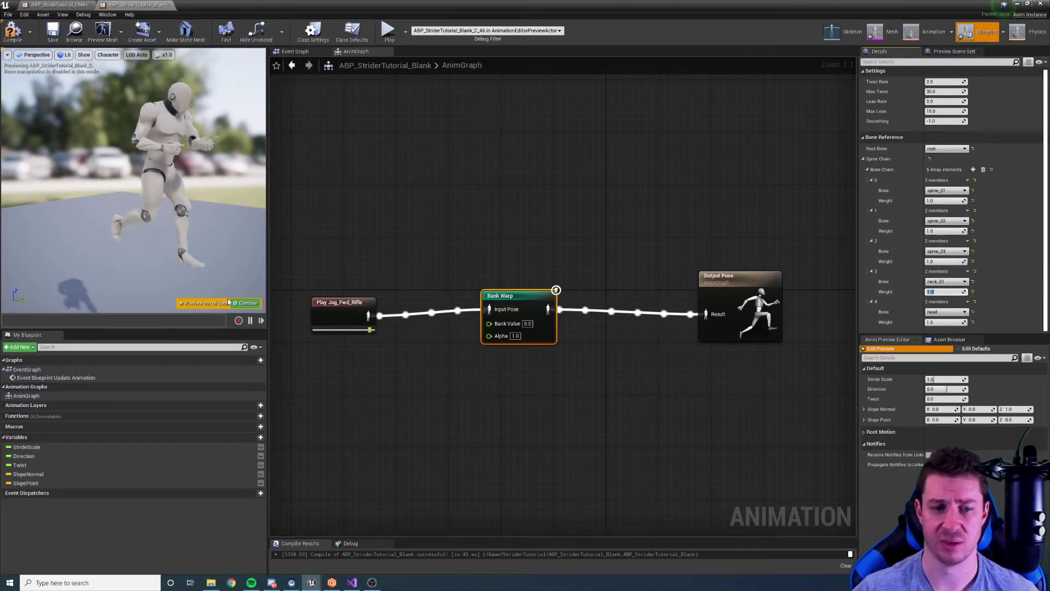
click(244, 303)
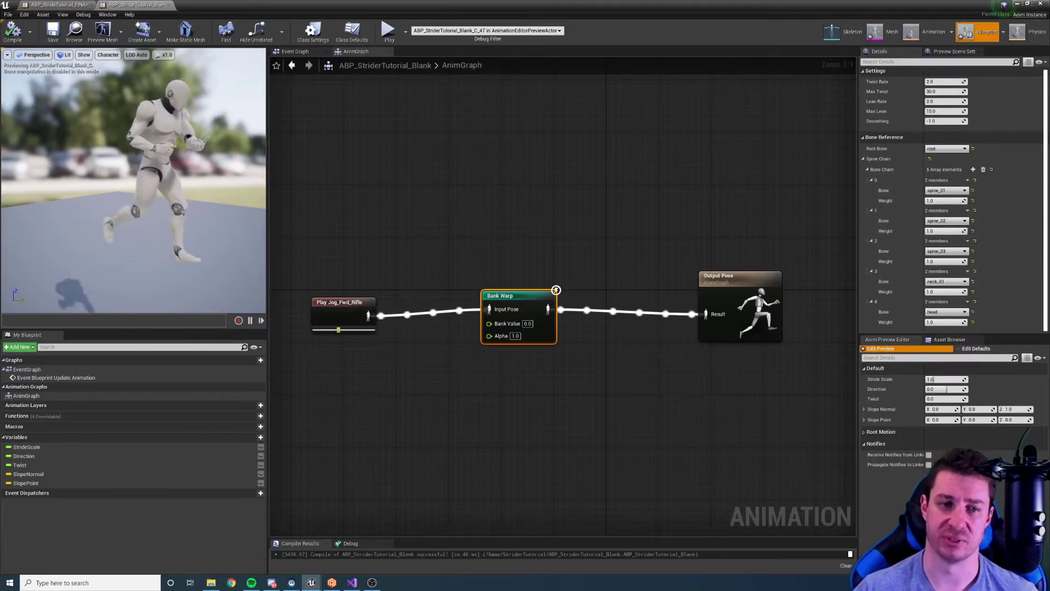
drag(99, 152, 99, 152)
click(8, 55)
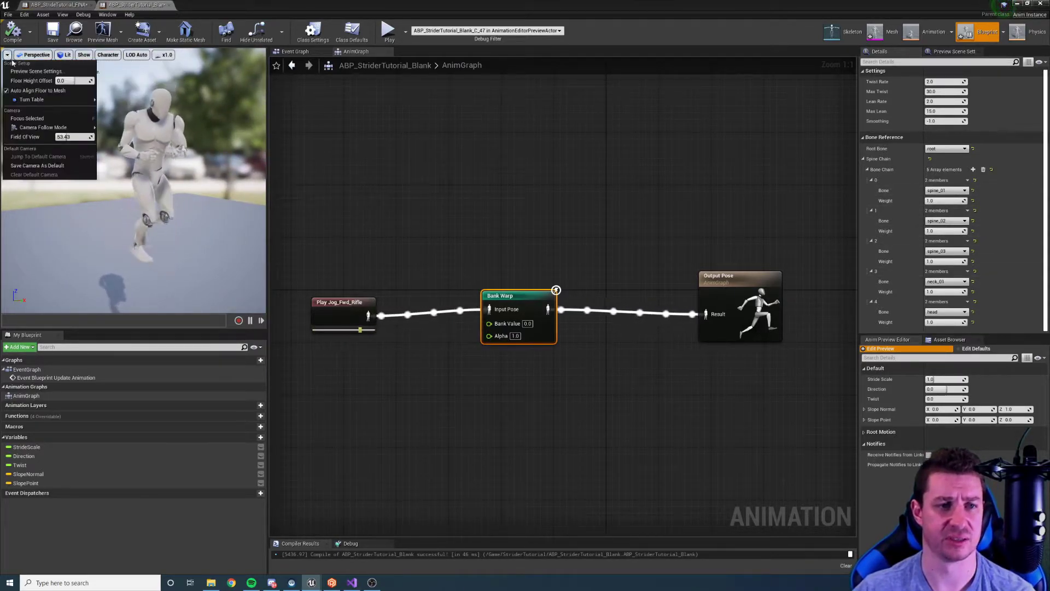
click(571, 233)
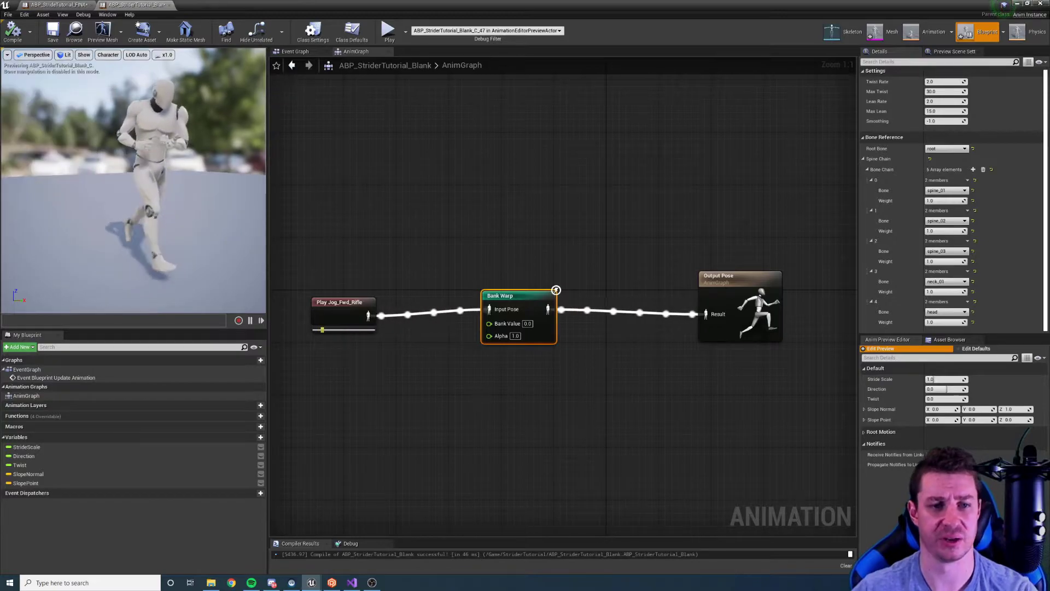
- Promote the Bank Value input to a variable named Bank and place its node below the pose wire
drag(531, 296, 424, 354)
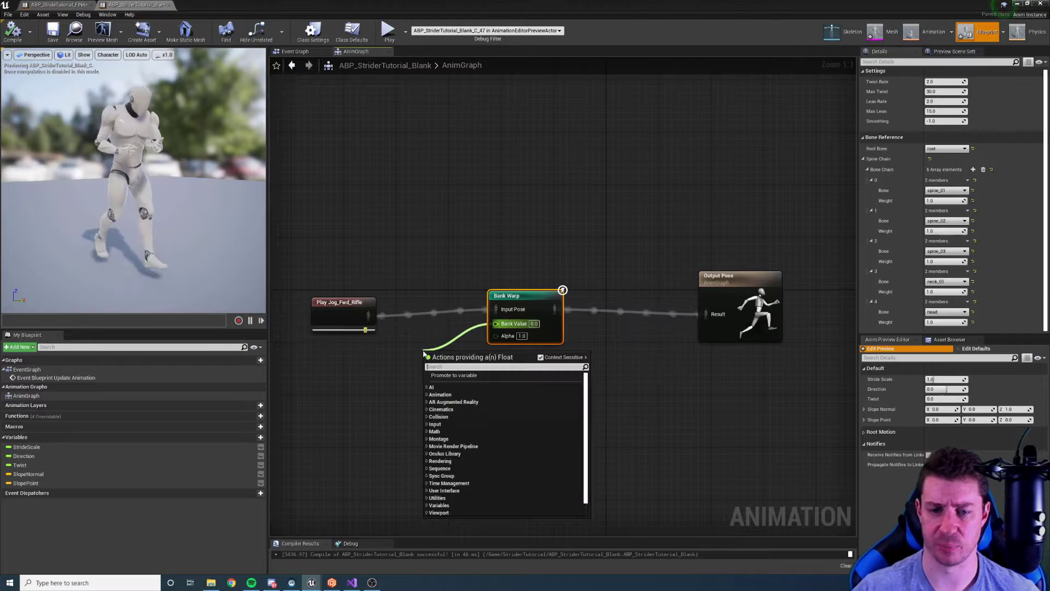
click(454, 375)
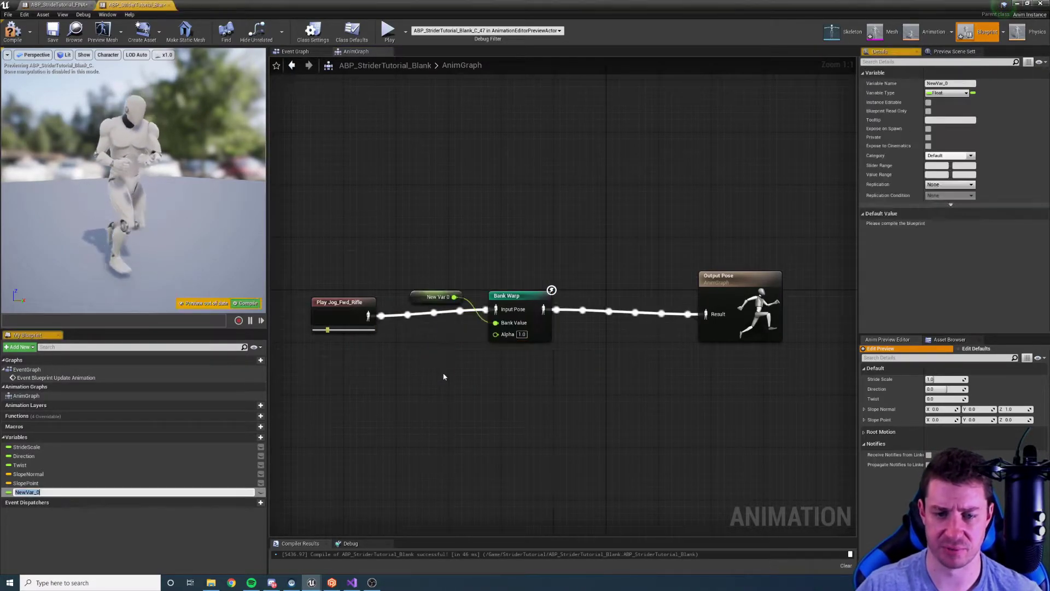
drag(436, 295, 436, 343)
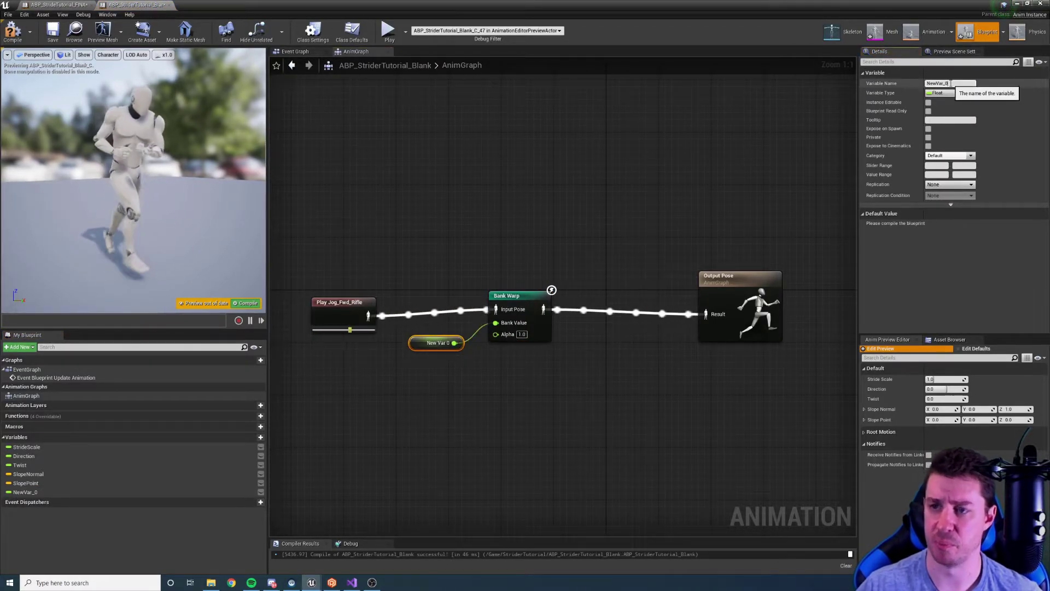
click(946, 83)
text(B)
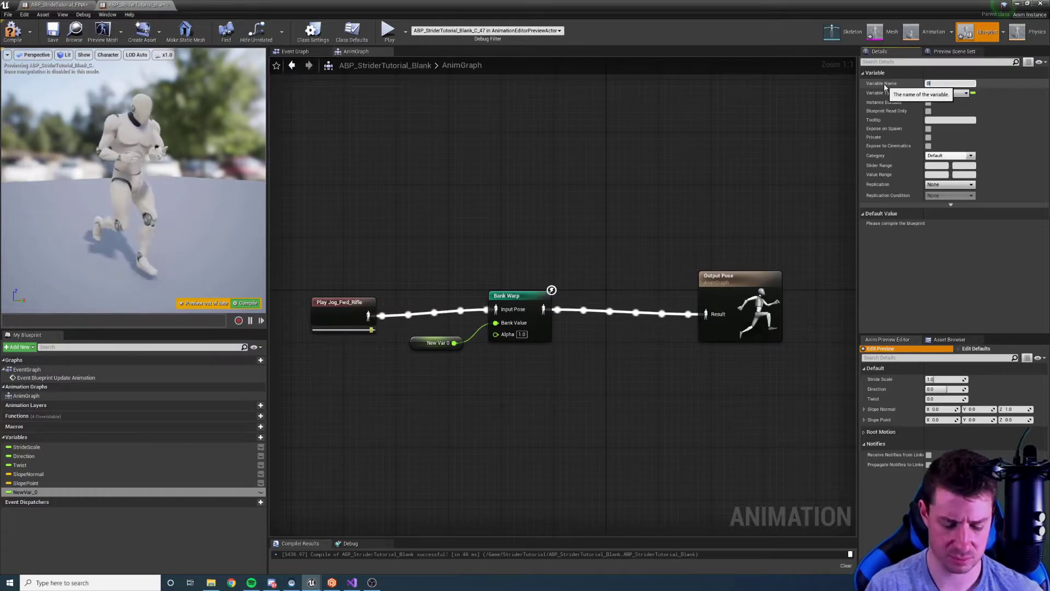
text(ank)
key(Return)
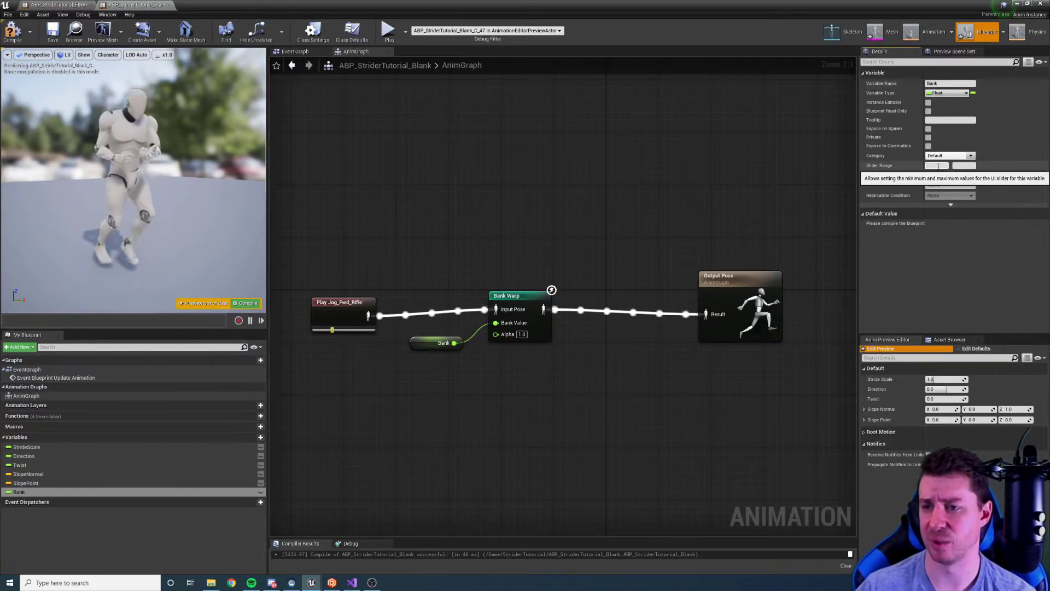
- Set the Bank variable's slider range and value range to -10 through 10
click(938, 166)
text(-10)
click(960, 166)
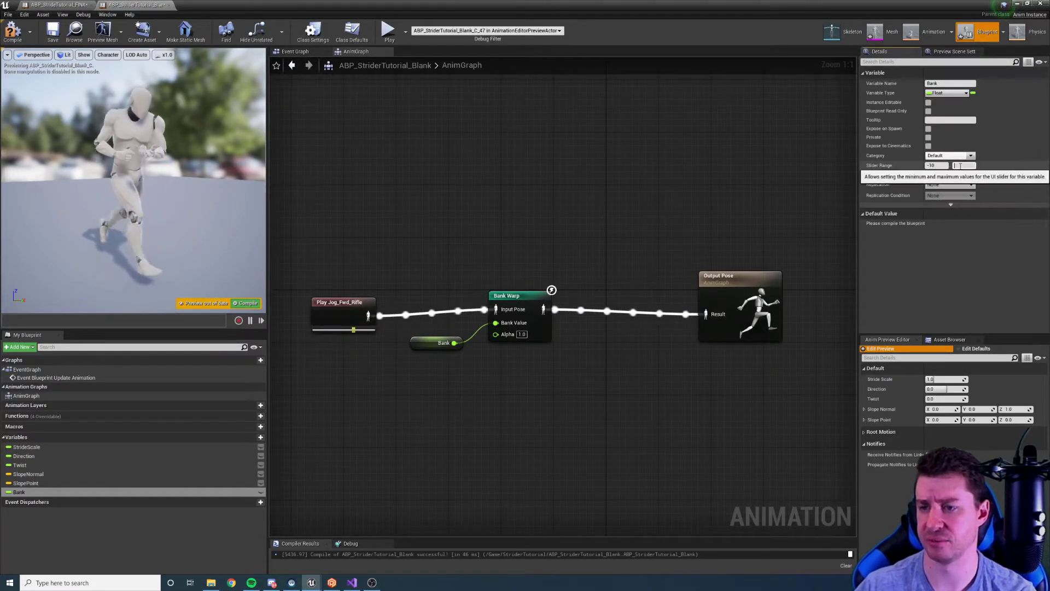
text(10)
click(938, 175)
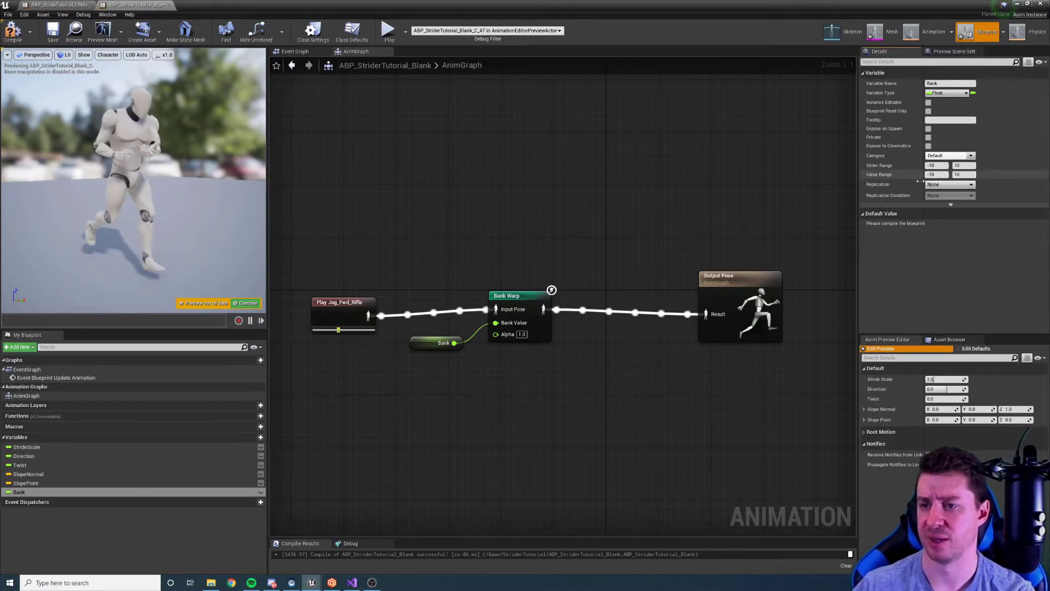
- Compile the blueprint and move the Play Jog_Fwd_Rifle node up level with the Bank Warp node's Input Pose
click(248, 303)
drag(354, 301, 354, 296)
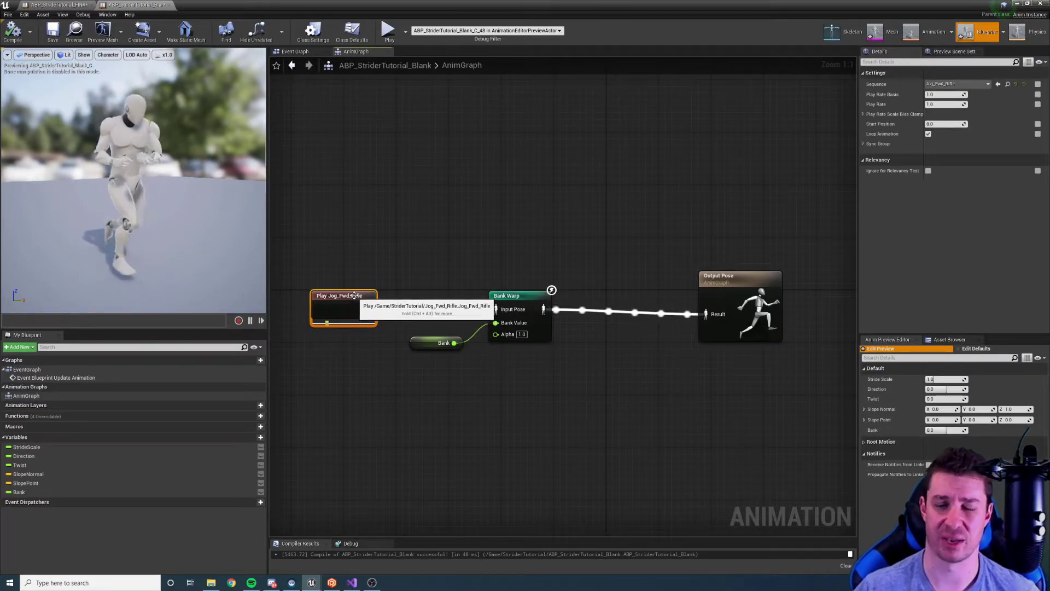
- Collapse the Bank Warp node's Bone Chain list, set its Max Lean to 10, and compile
click(437, 342)
click(508, 298)
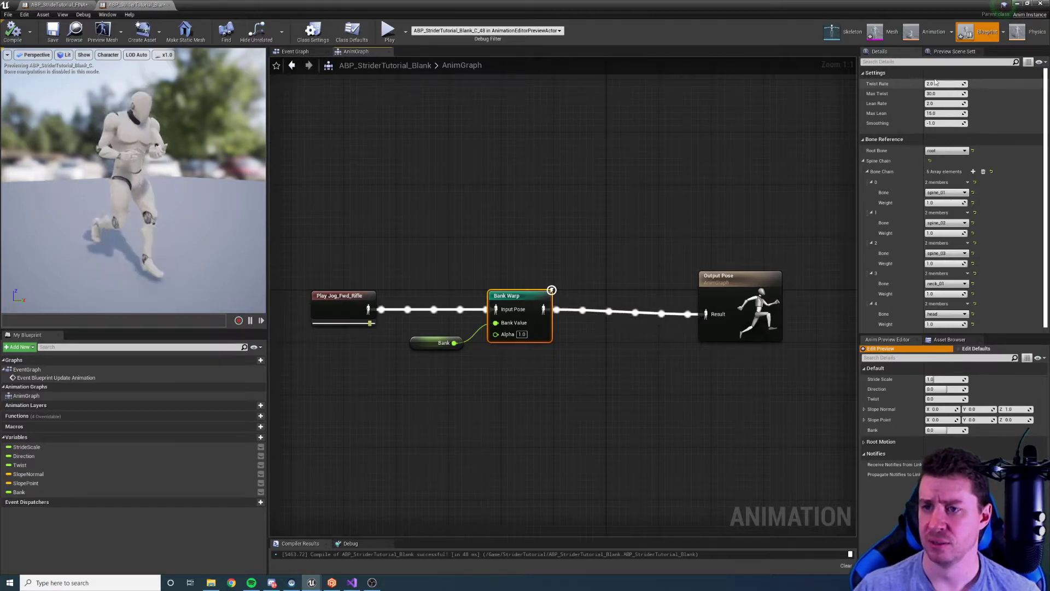
click(867, 171)
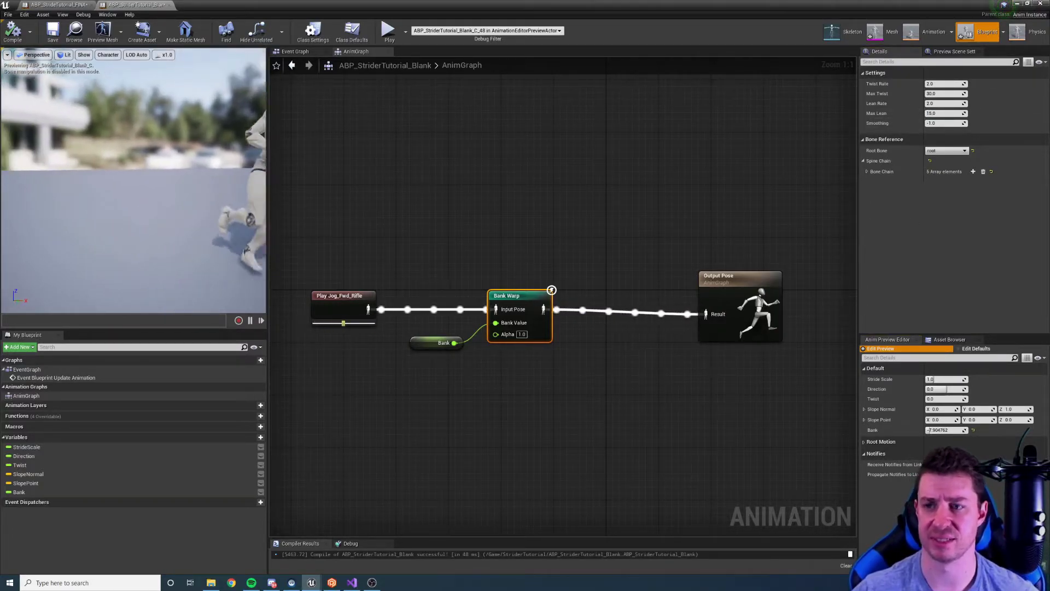
click(941, 113)
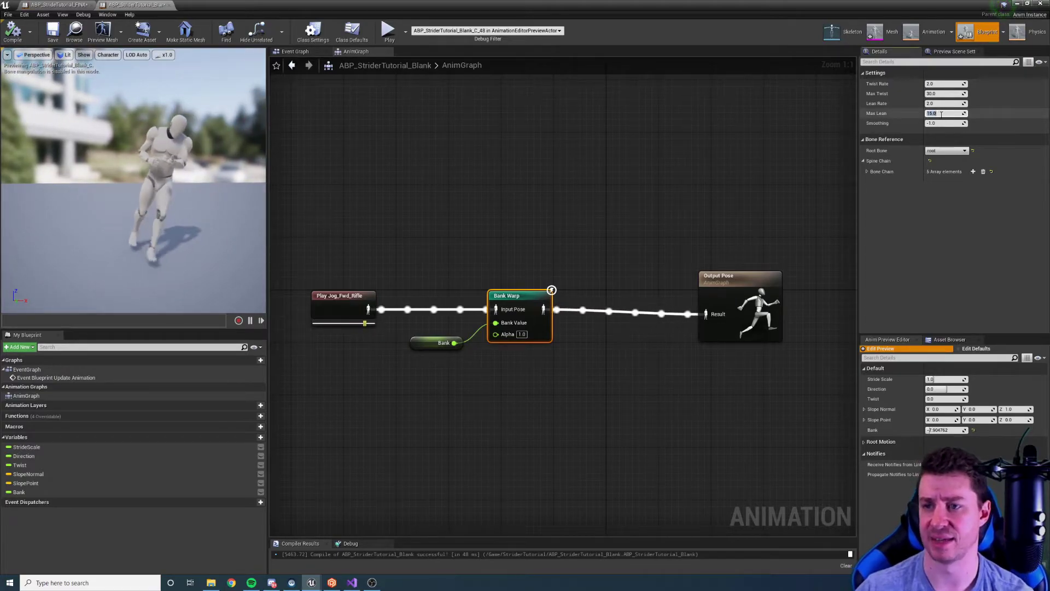
text(10)
key(Return)
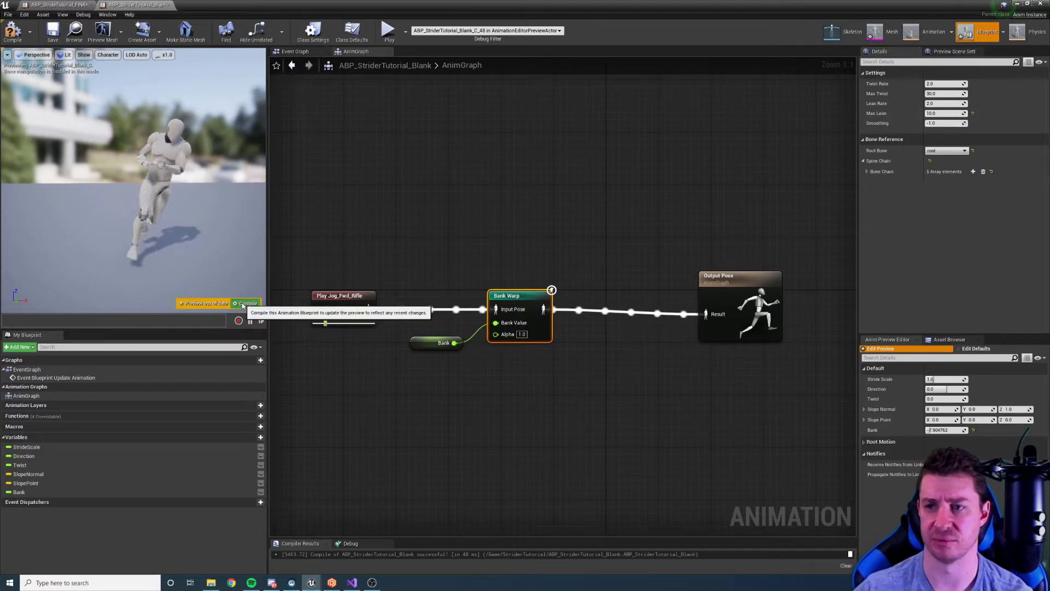
click(246, 303)
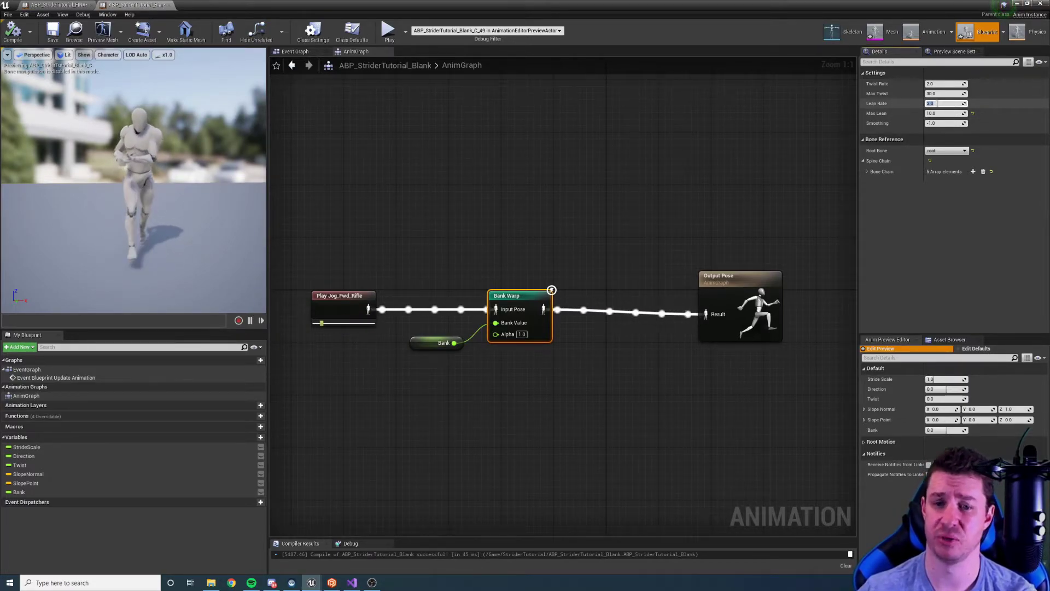
- Set Bank Warp's Lean Rate to 1 and compile, and move the Bank node up closer to the Bank Value input
click(436, 343)
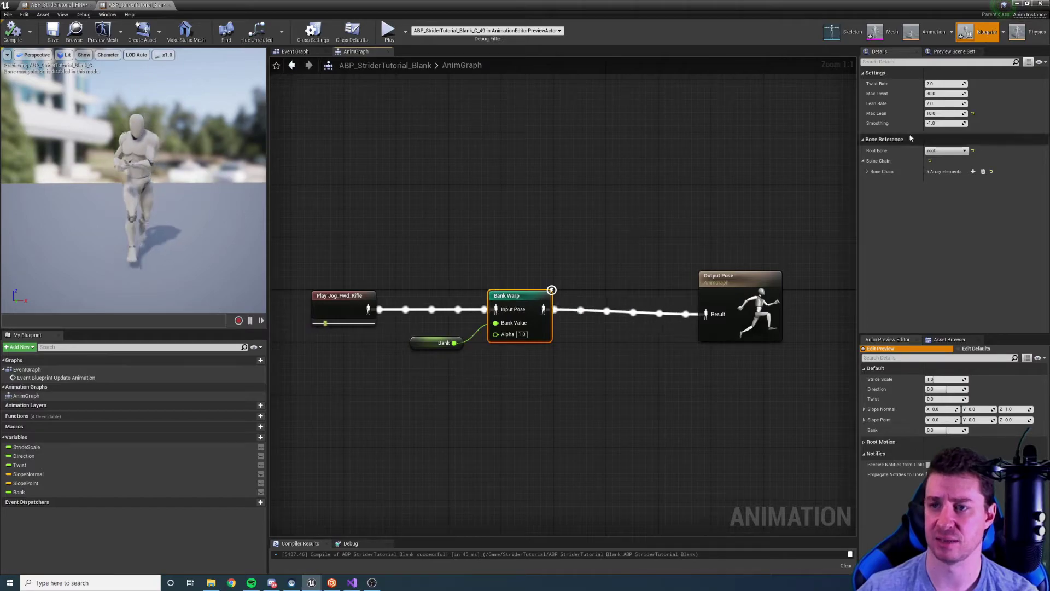
click(948, 104)
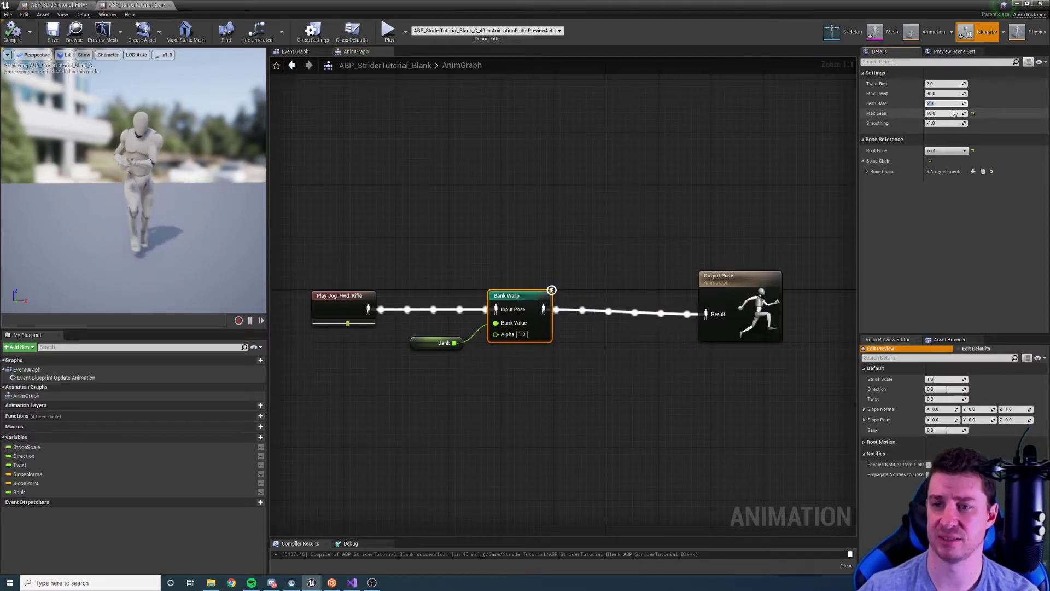
text(1)
key(Return)
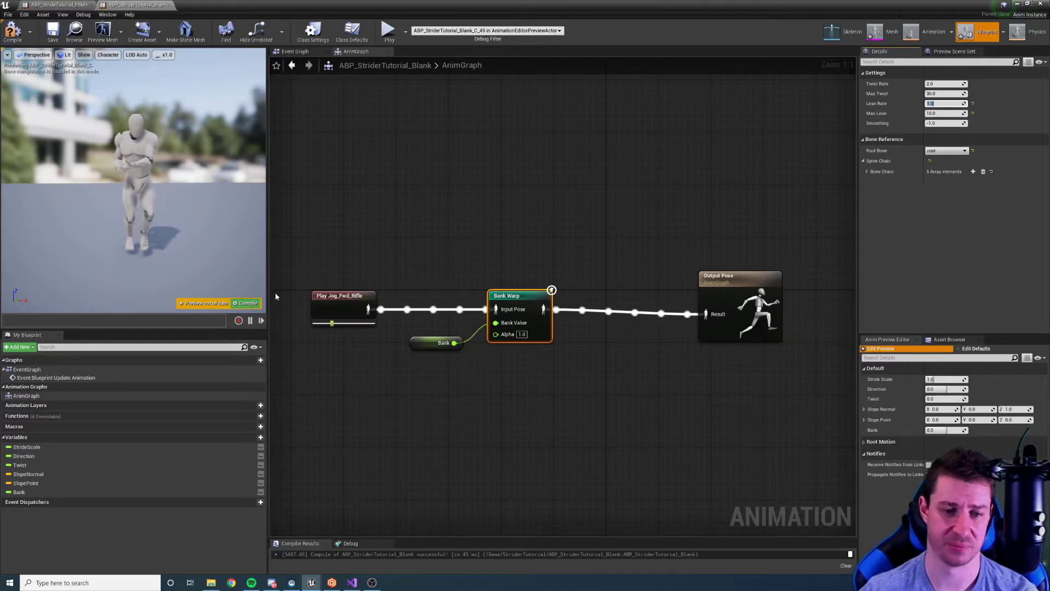
click(248, 303)
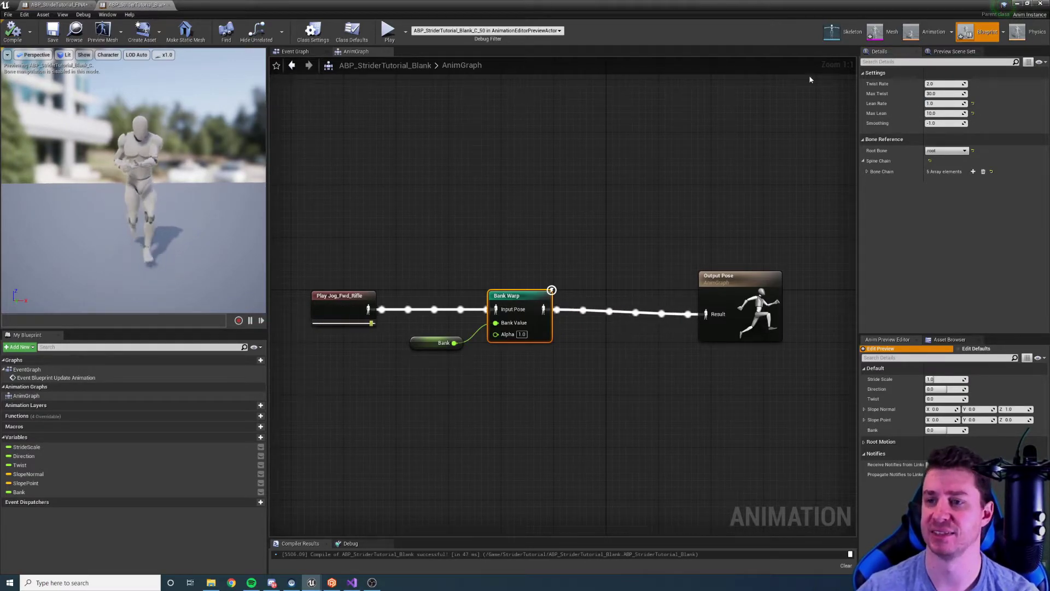
drag(434, 343, 433, 330)
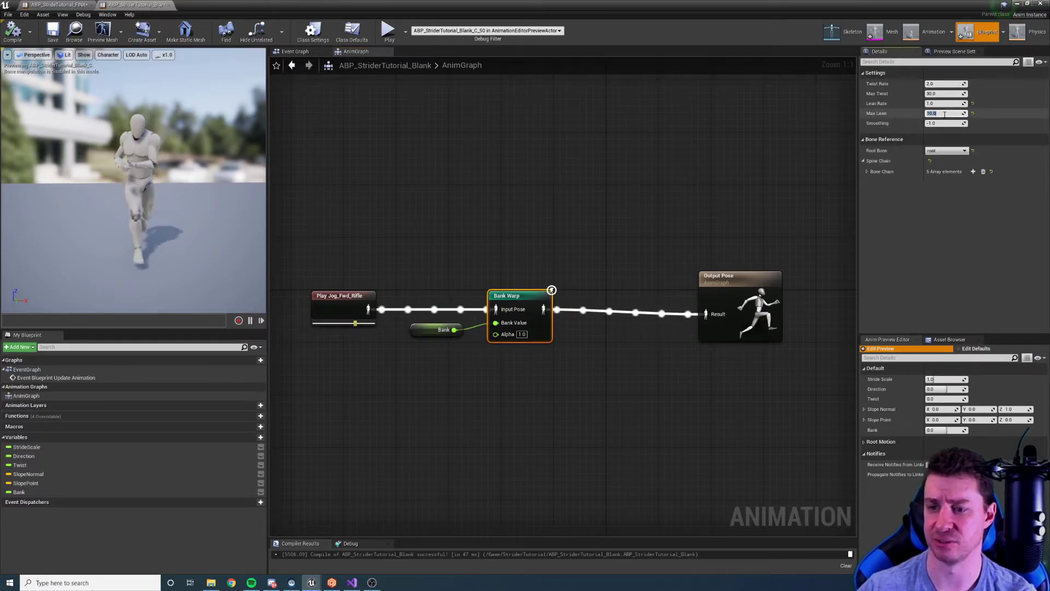
- Scrub the preview Bank value, and try a Max Lean of 0 on the Bank Warp node with a recompile
drag(949, 430, 955, 430)
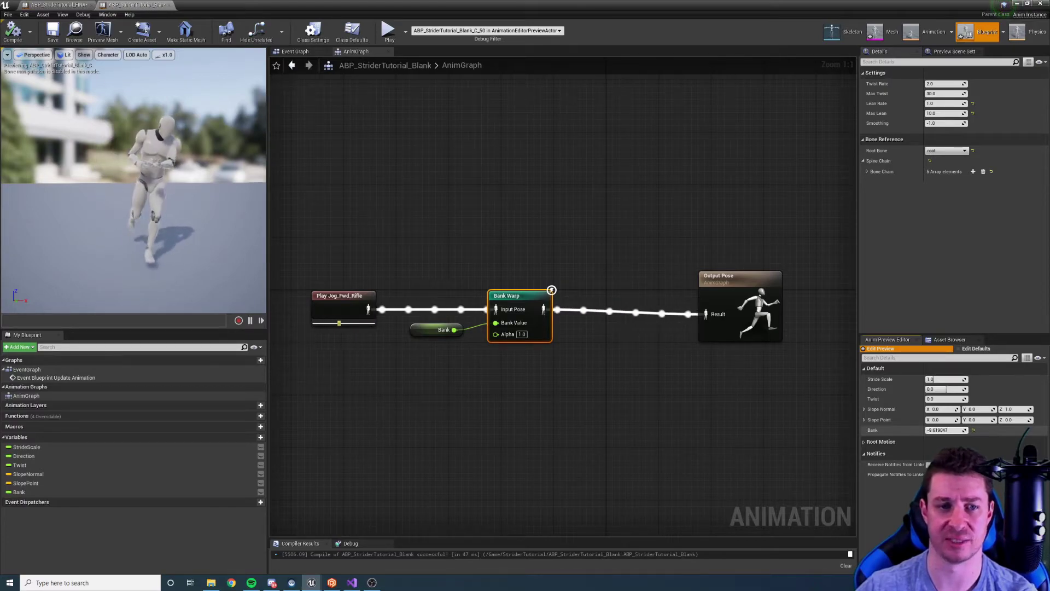
click(945, 113)
text(0)
key(Return)
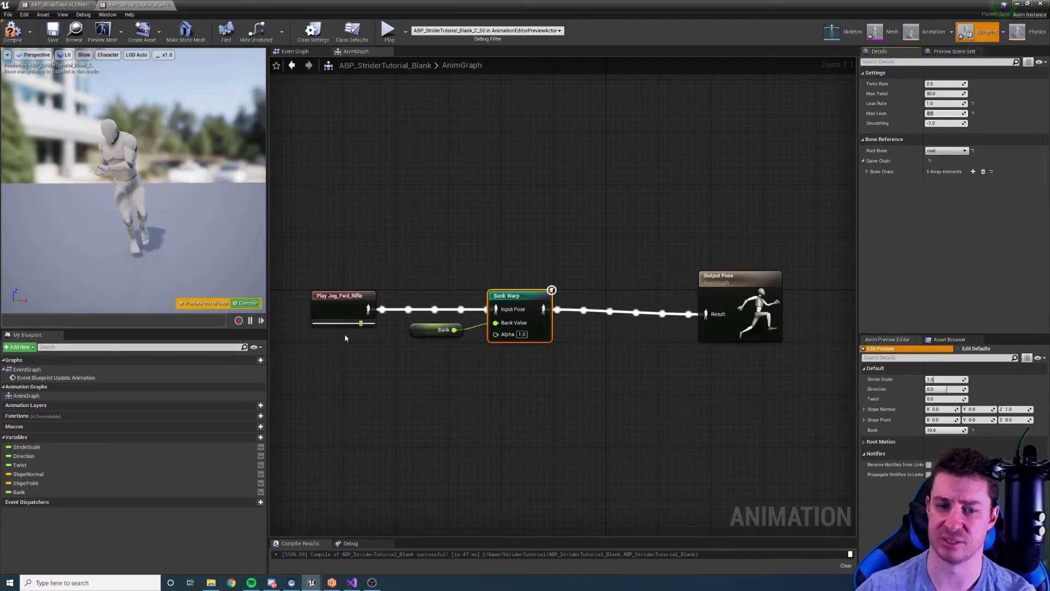
click(246, 304)
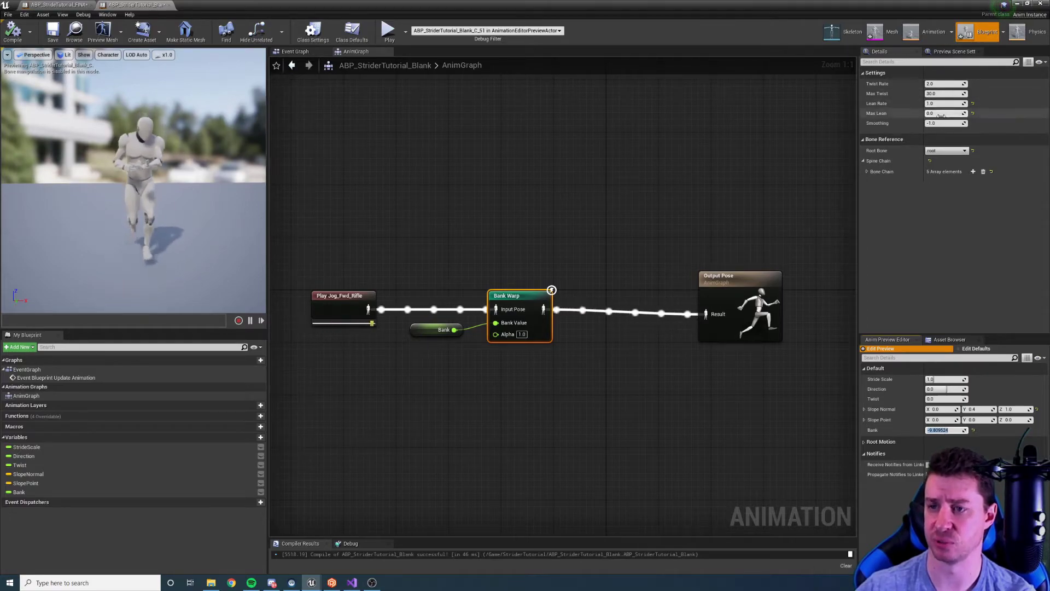
- Set Bank Warp's Max Lean to 10 and Max Twist to 45, and compile
key(Return)
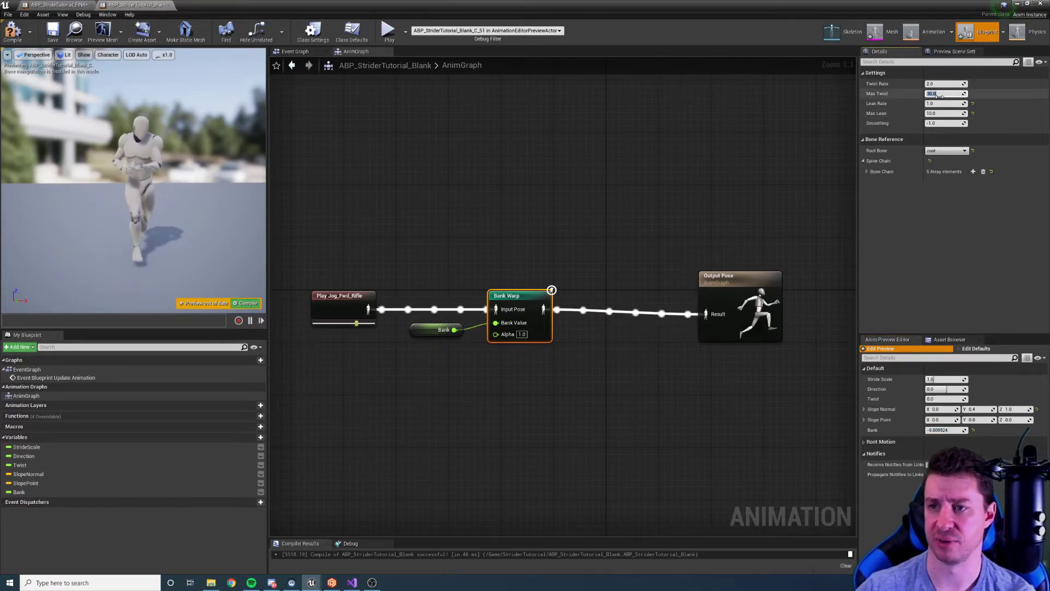
text(45)
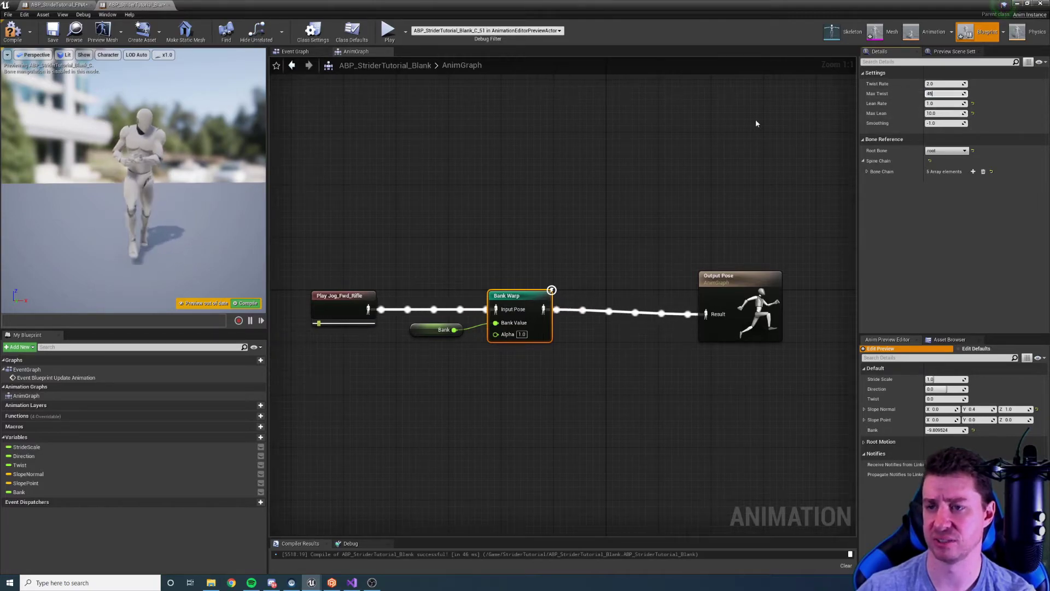
click(236, 304)
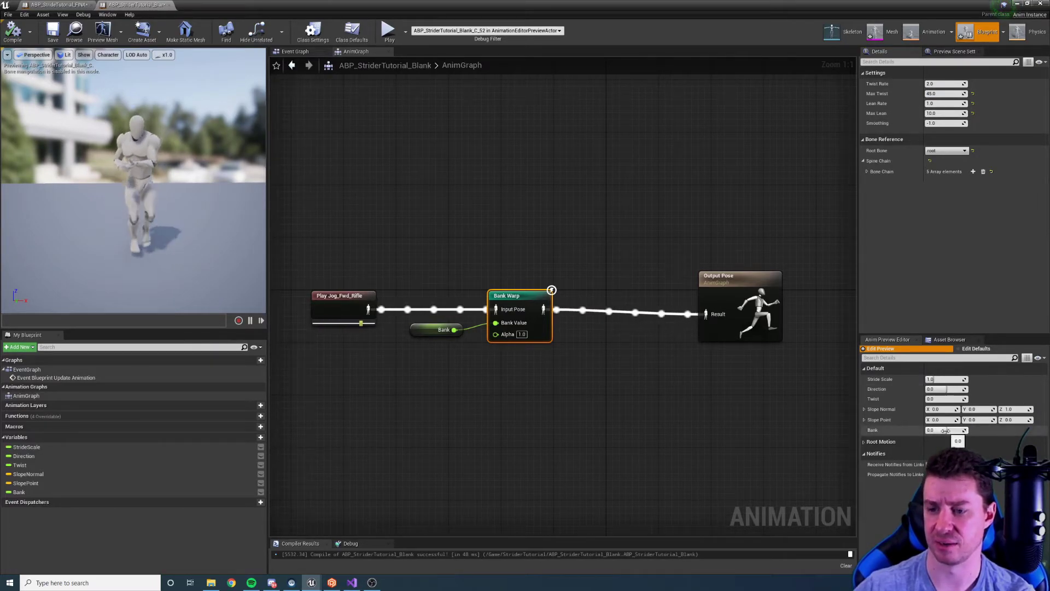
- Set the Bank Warp node's Twist Rate to 4.5 and compile the blueprint
click(940, 93)
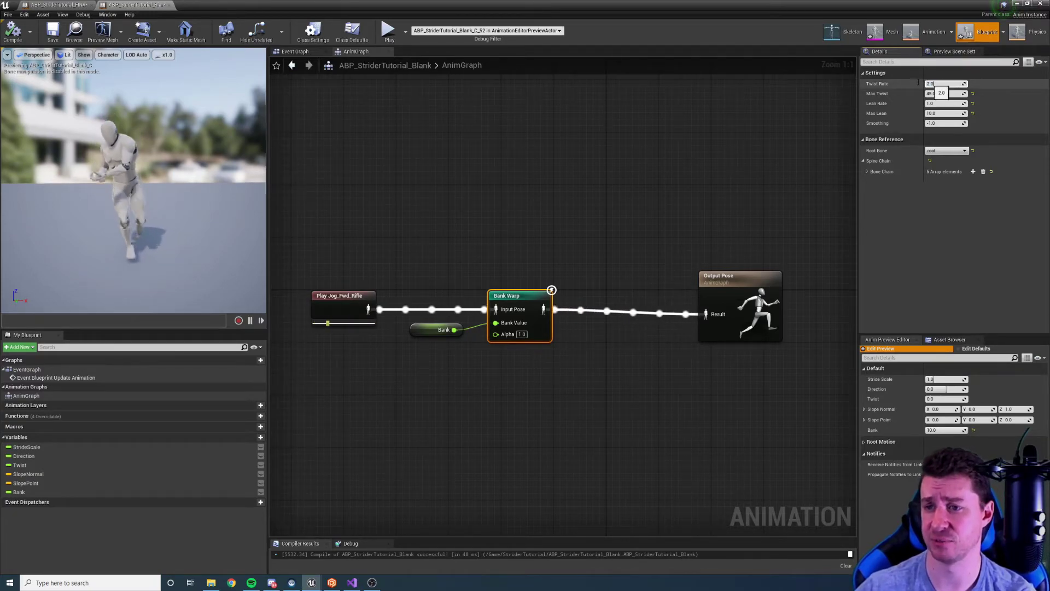
click(936, 86)
text(4.5)
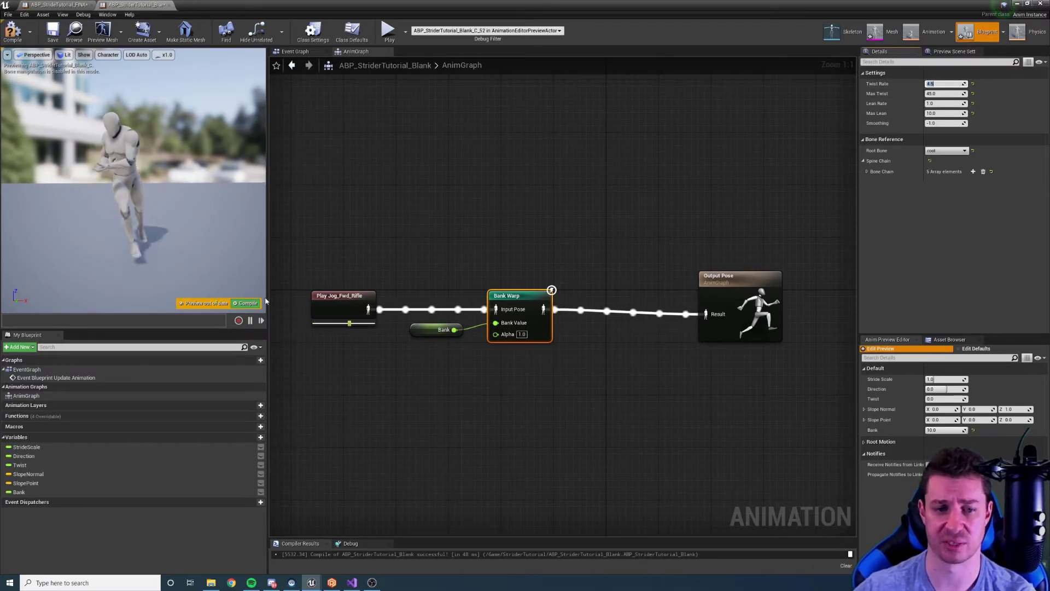
key(Return)
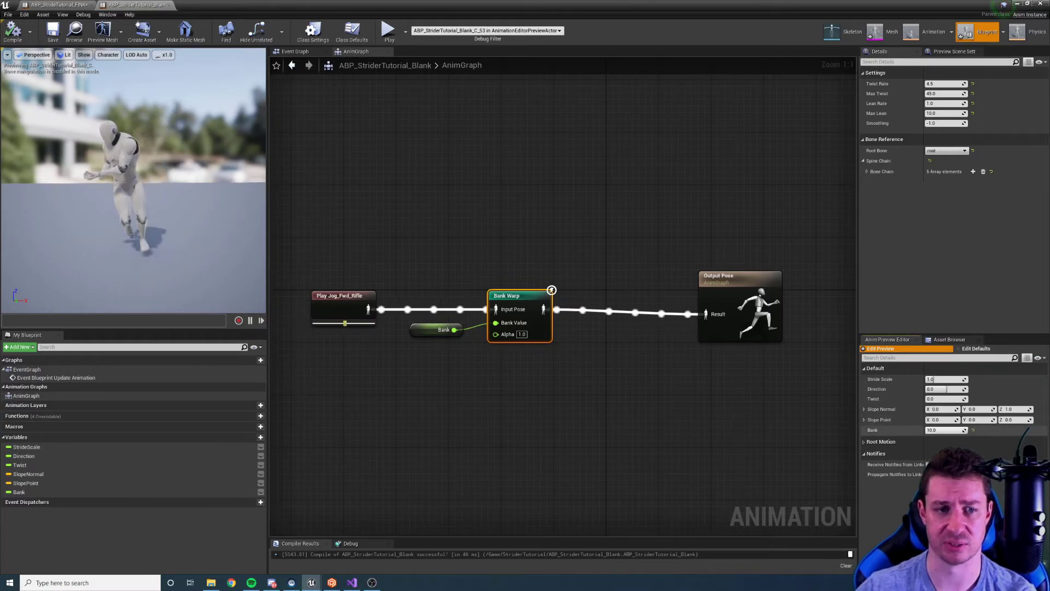
- Set the Bank Warp node's Max Twist to 25 and compile the blueprint
click(942, 95)
text(25)
key(Return)
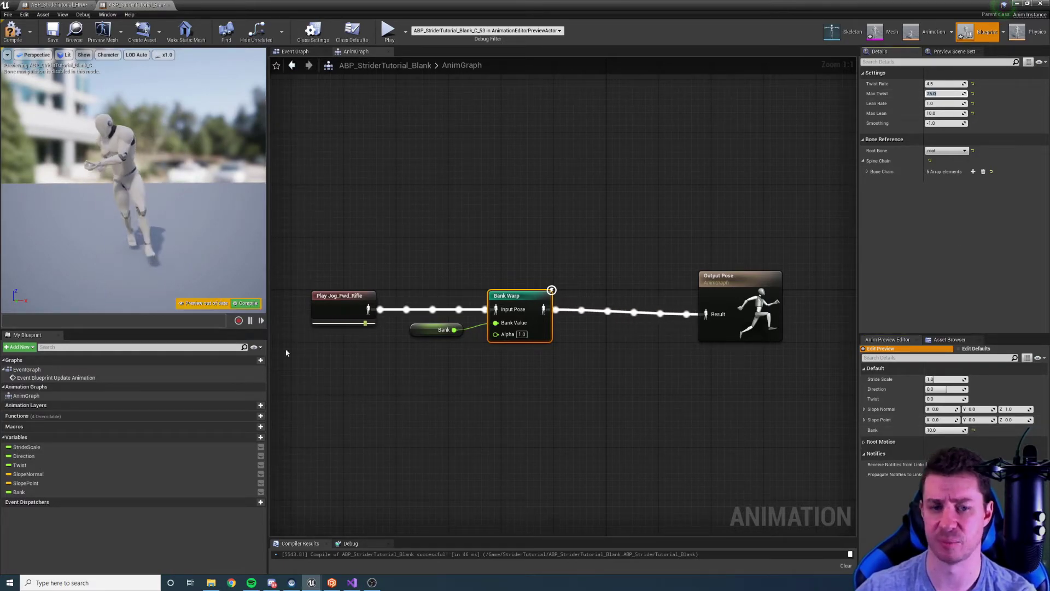
click(247, 304)
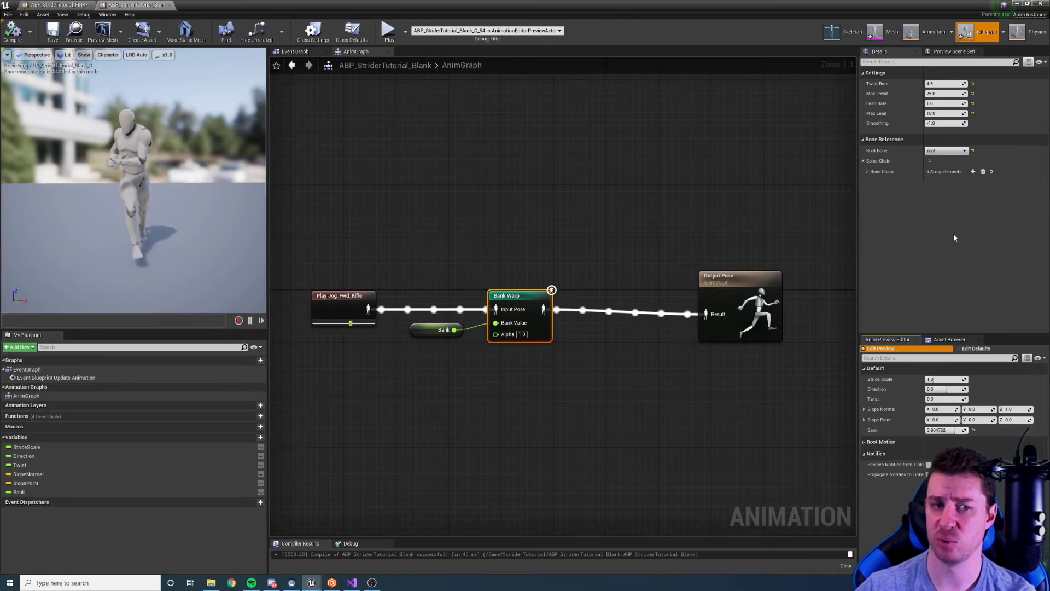
click(943, 123)
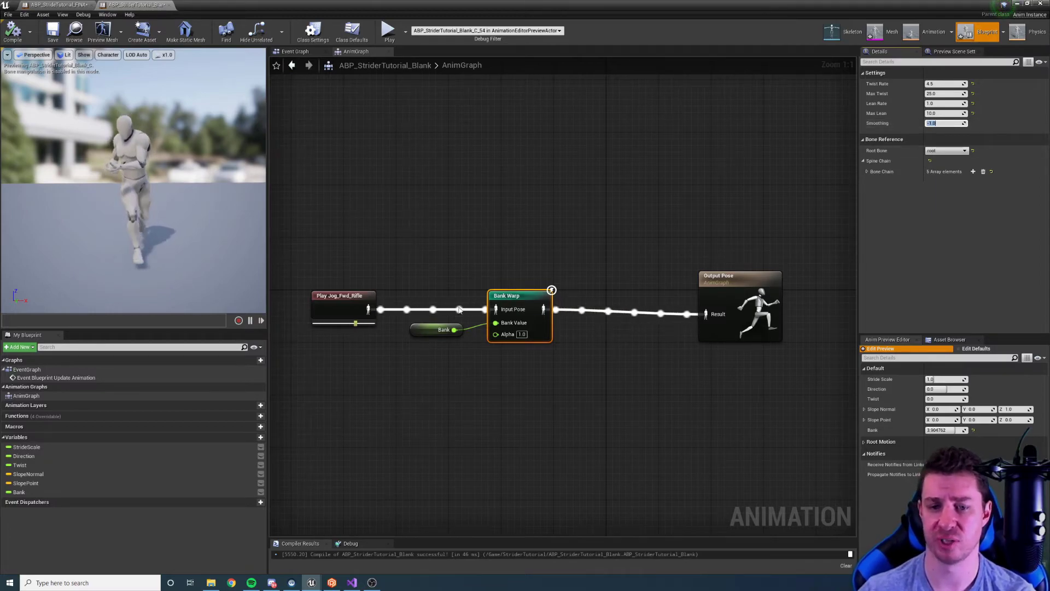
drag(412, 329, 409, 336)
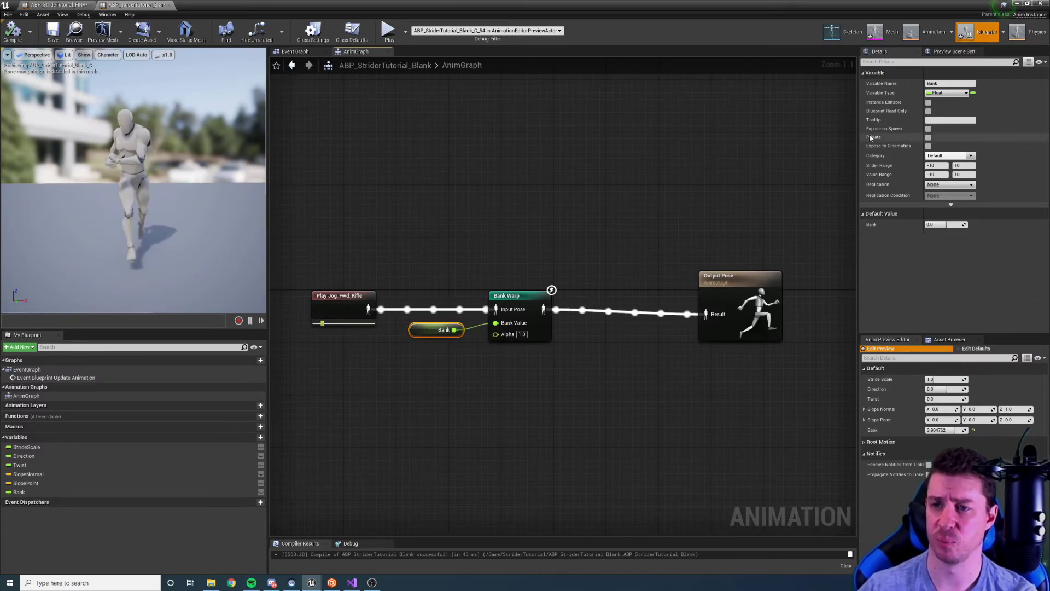
click(562, 163)
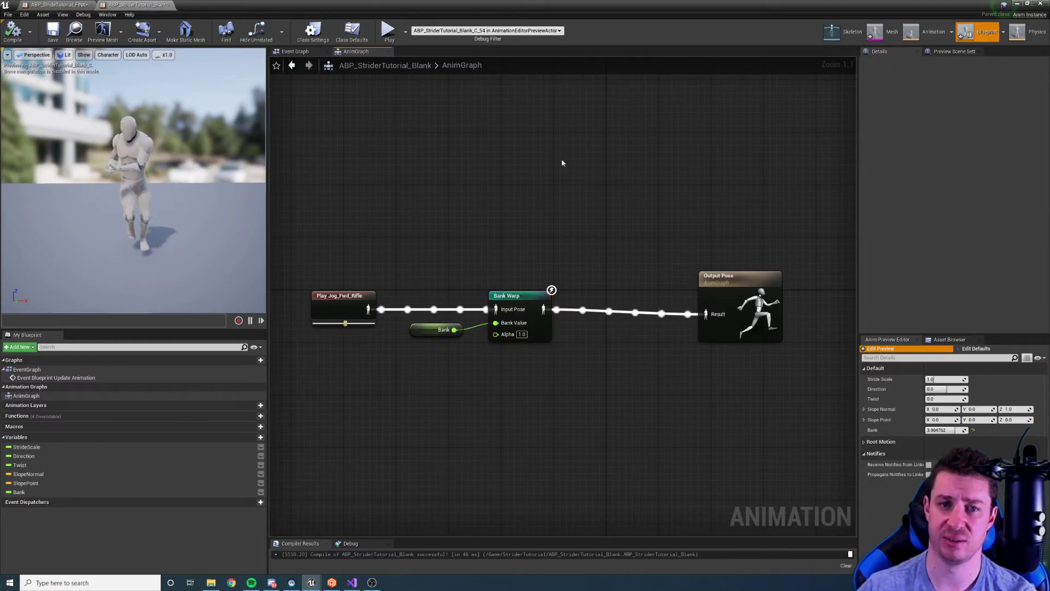
click(294, 52)
click(355, 51)
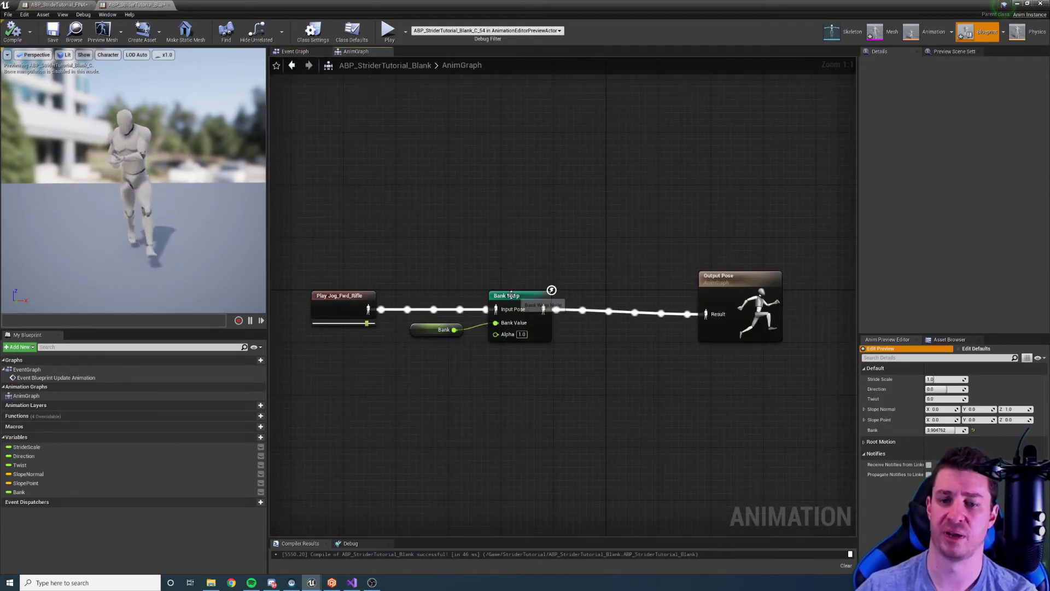
- Try a Smoothing value of 50 on the Bank Warp node, compile, and raise the preview Bank to 10
click(544, 298)
click(945, 123)
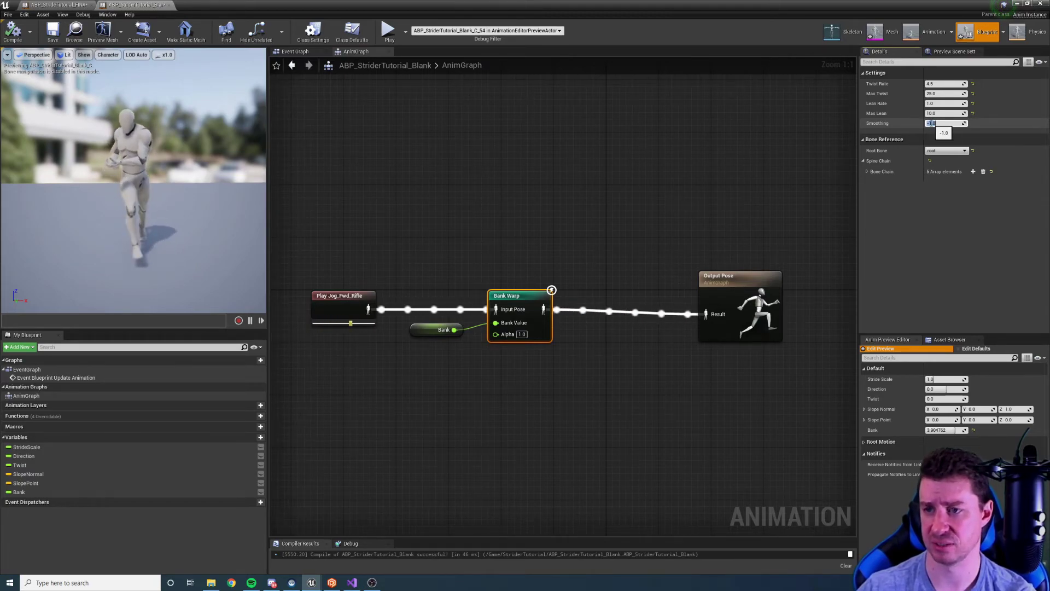
text(50)
key(Return)
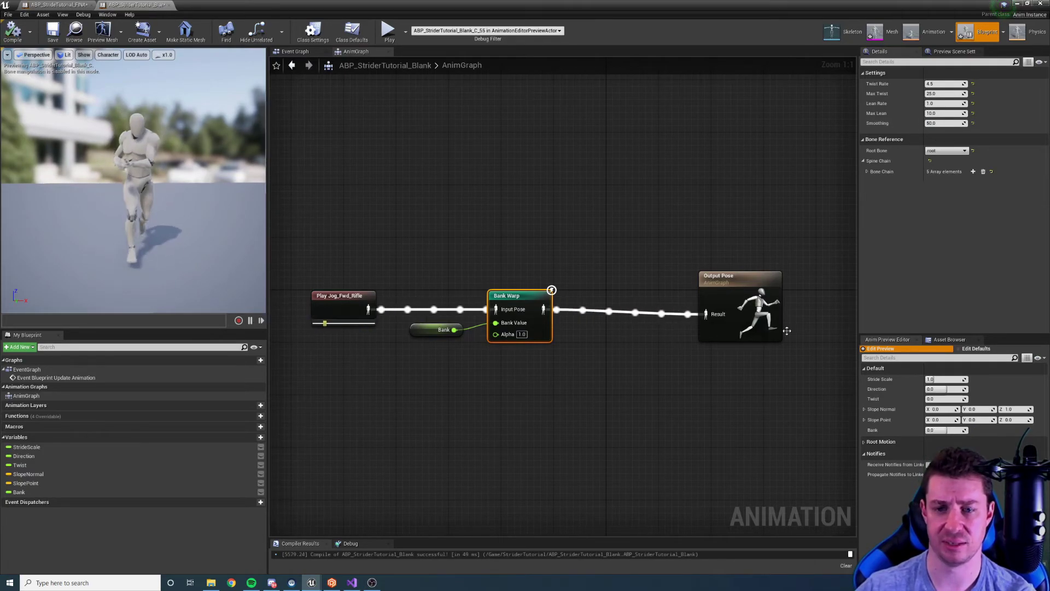
drag(945, 430, 968, 430)
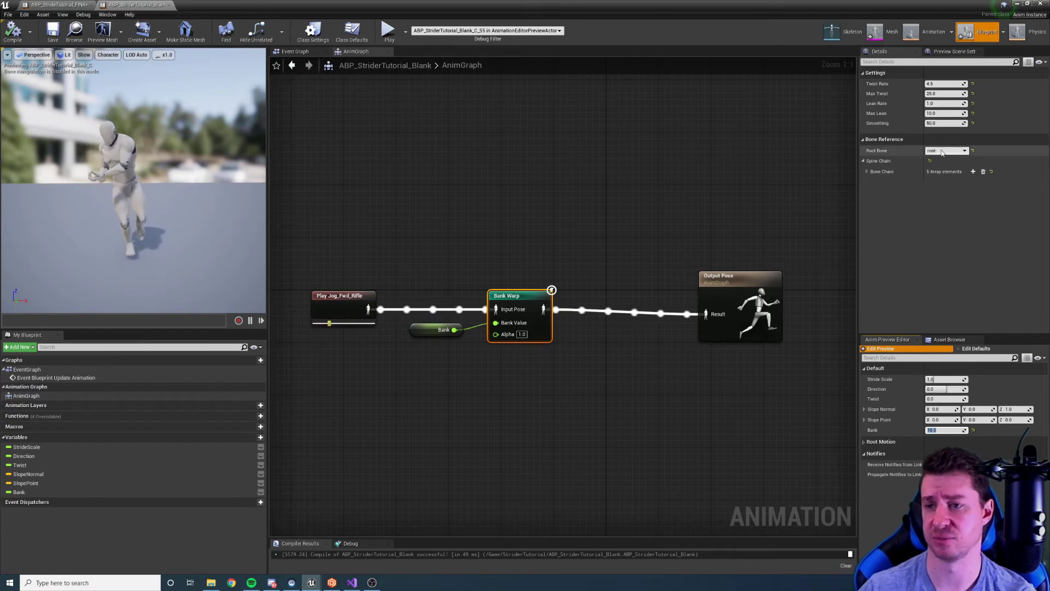
- Try a Smoothing value of 100 on Bank Warp, compile, and test it by setting the preview Bank to 10
click(939, 123)
text(100)
key(Return)
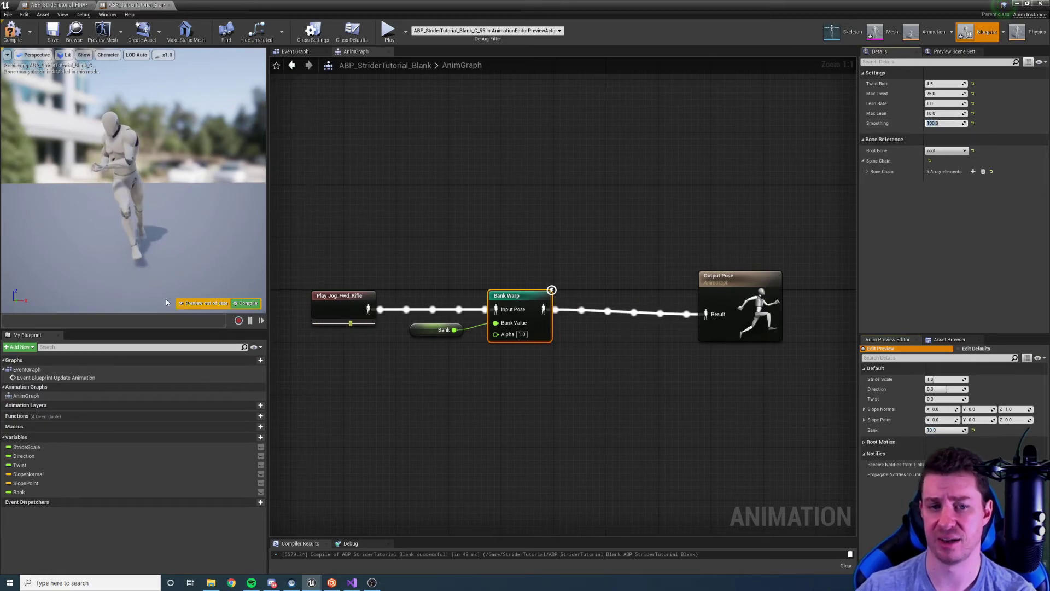
click(243, 304)
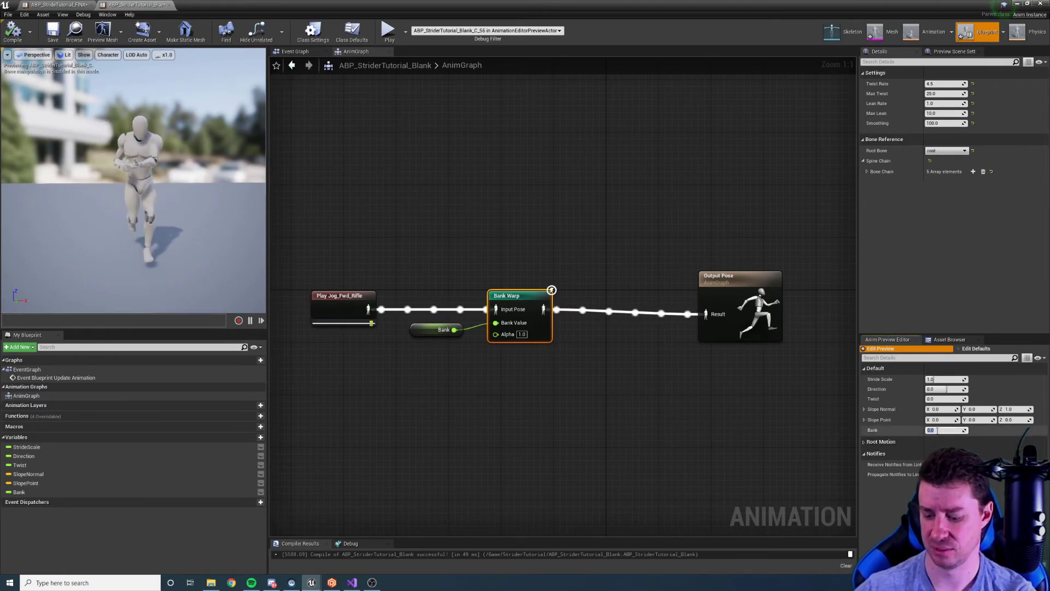
drag(952, 429, 936, 430)
text(10)
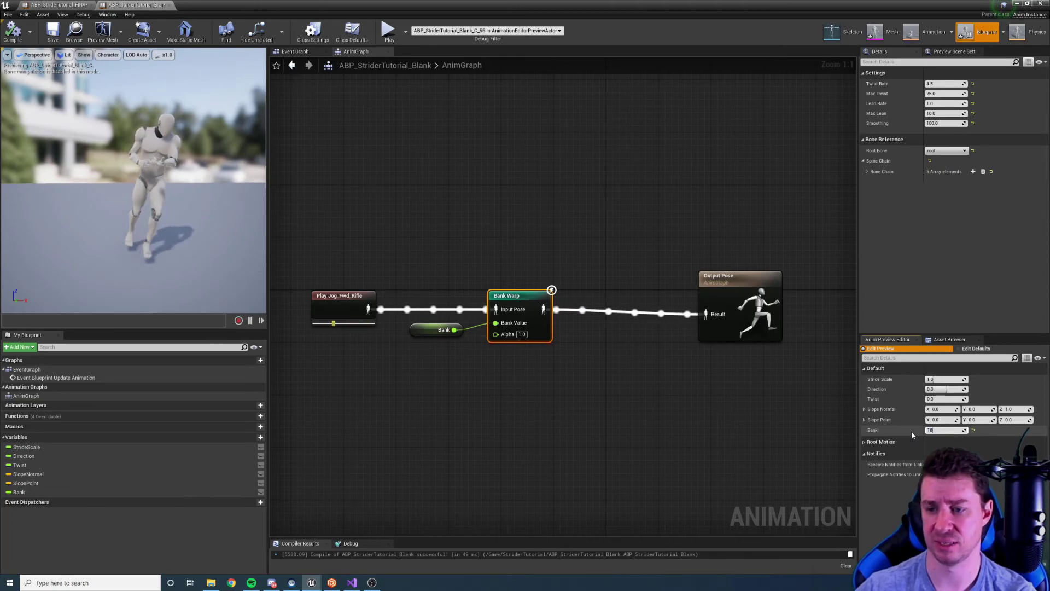
key(Return)
- Set the Bank Warp node's Smoothing to 1 and compile the blueprint
click(938, 123)
text(1)
key(Return)
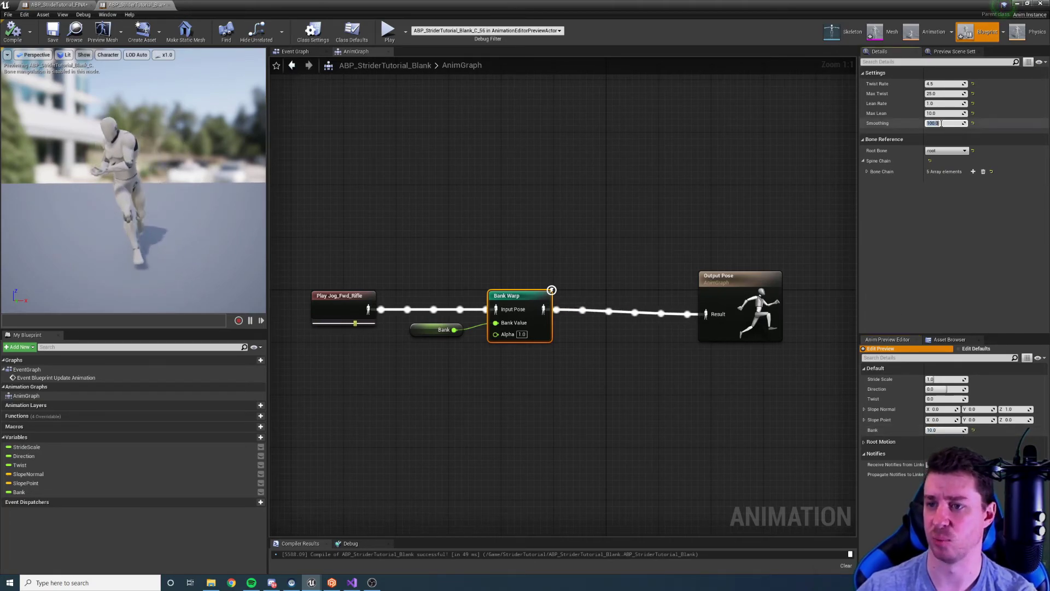
click(247, 302)
- Set the preview Bank value to 10 to check the smoothed banking on the character
click(951, 430)
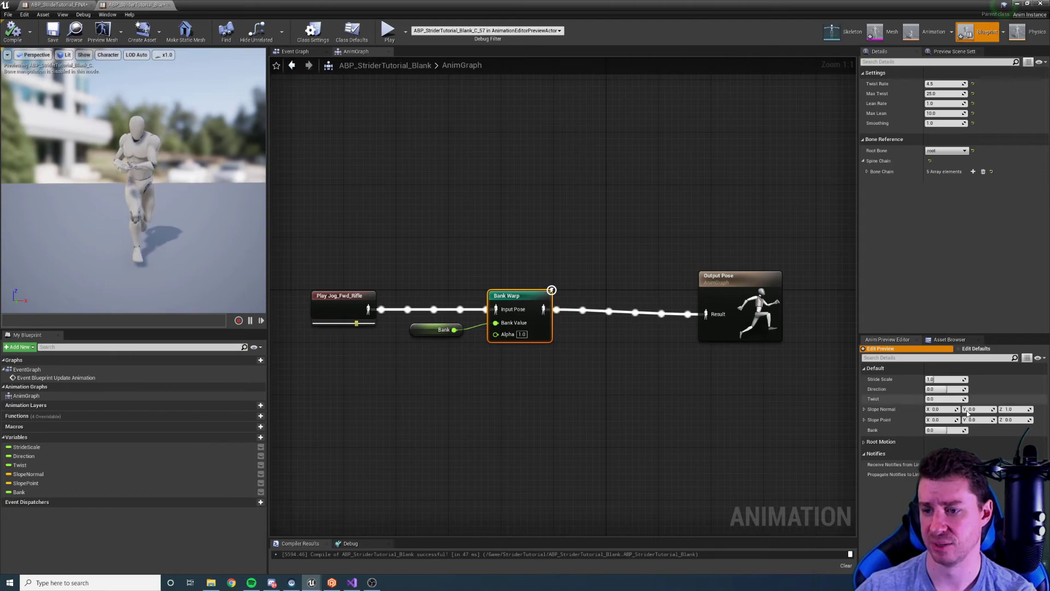
text(0)
key(Return)
text(10)
key(Return)
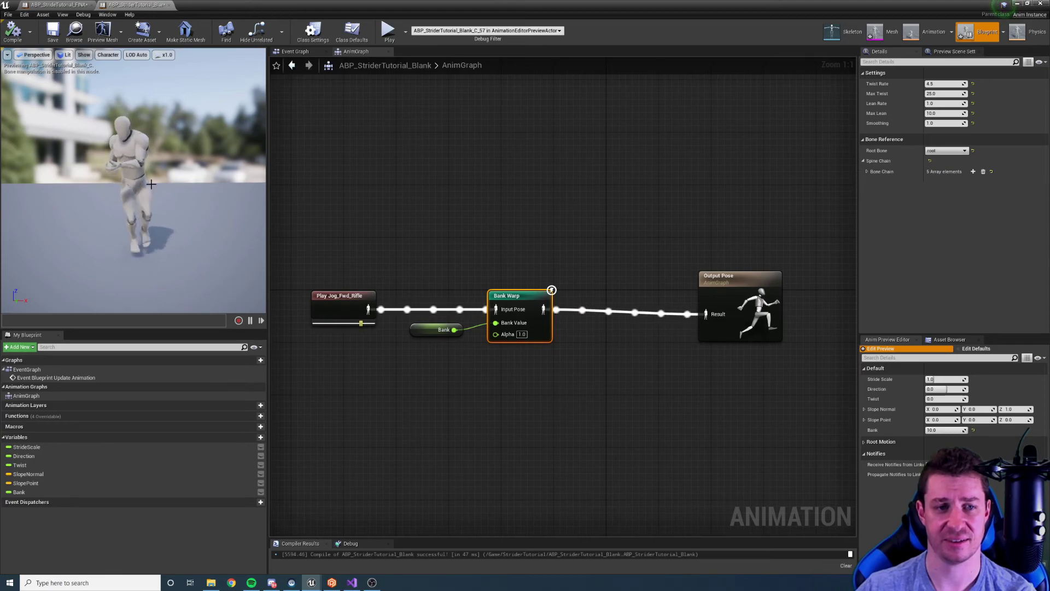
- Move the Output Pose node closer to Bank Warp and level with its pose wire, and select the Bank Warp node
drag(713, 278, 674, 278)
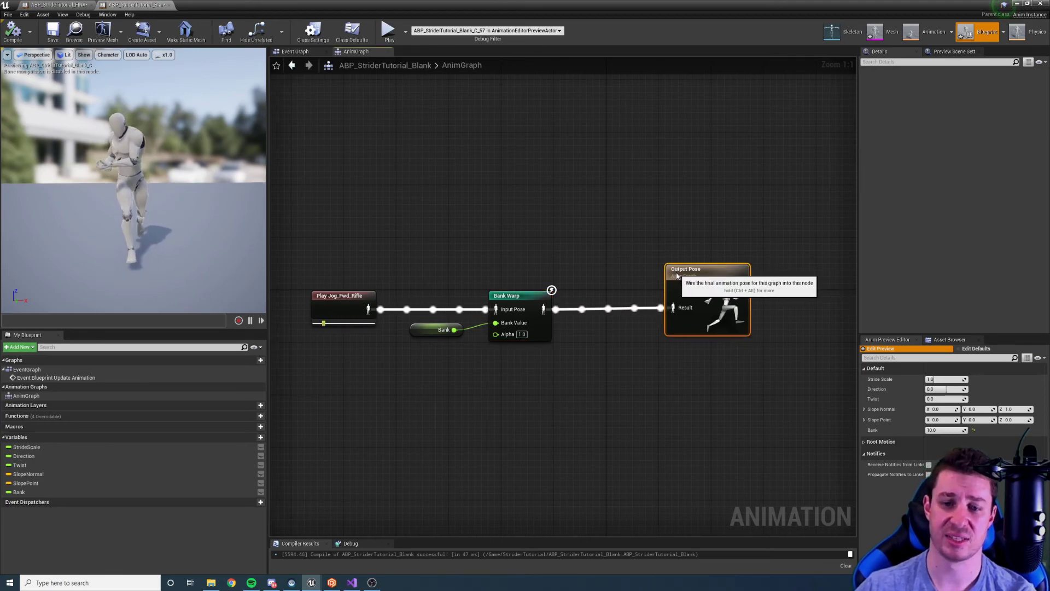
right_drag(550, 237, 595, 258)
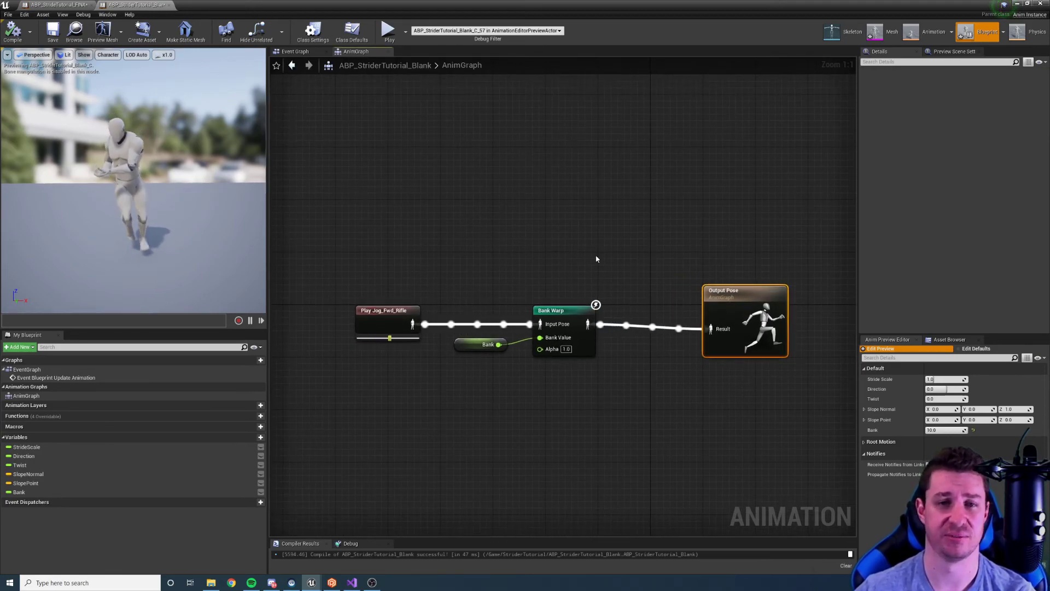
click(569, 310)
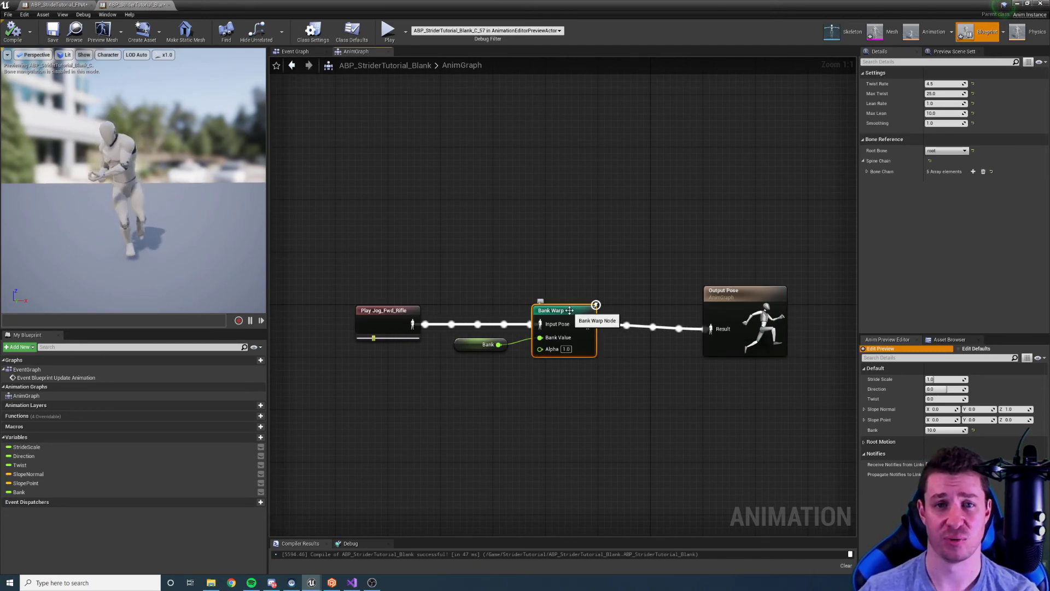